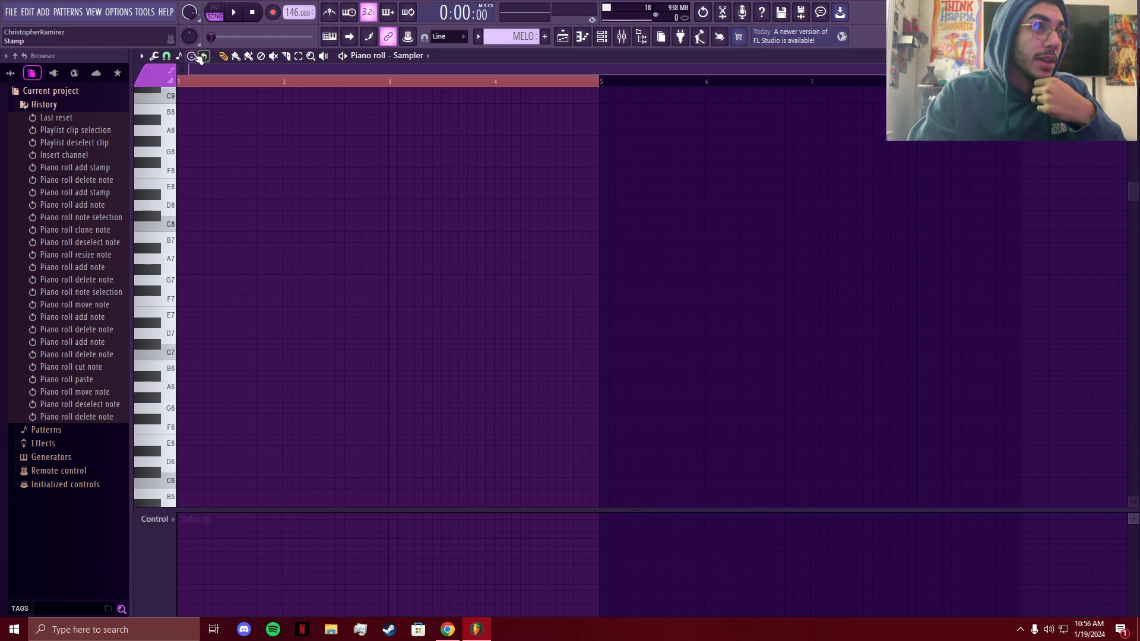
Step: Switch to Chrome and locate the I-iii-IV-V progression in the "sad chord progressions" search results
left_click(191, 56)
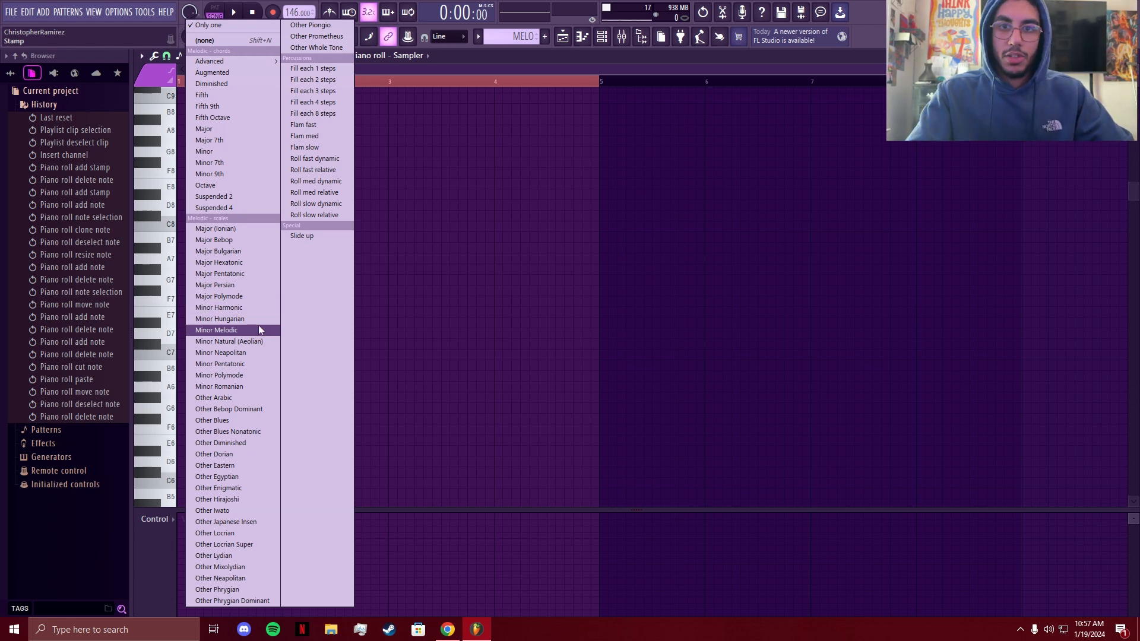
key("alt+Tab")
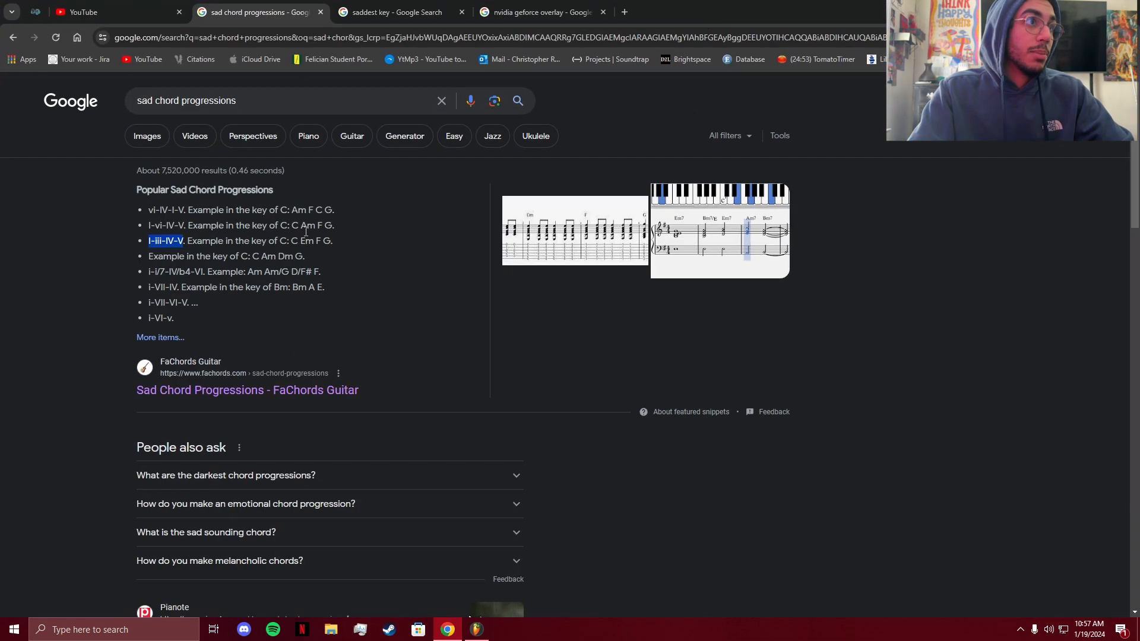
triple_click(233, 103)
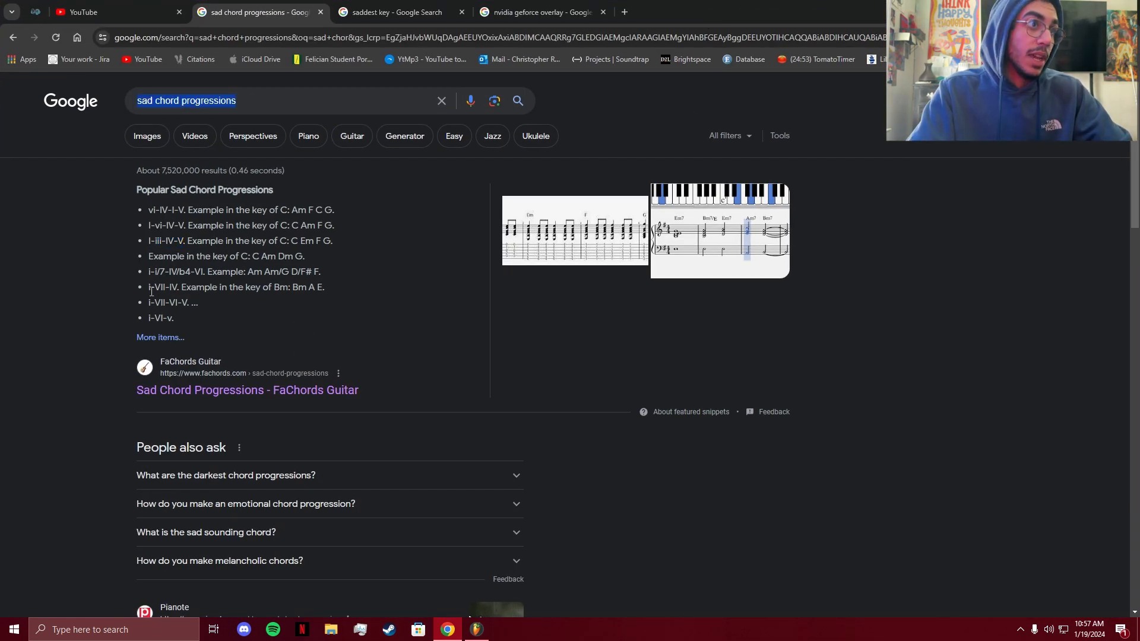
left_click_drag(148, 241, 184, 247)
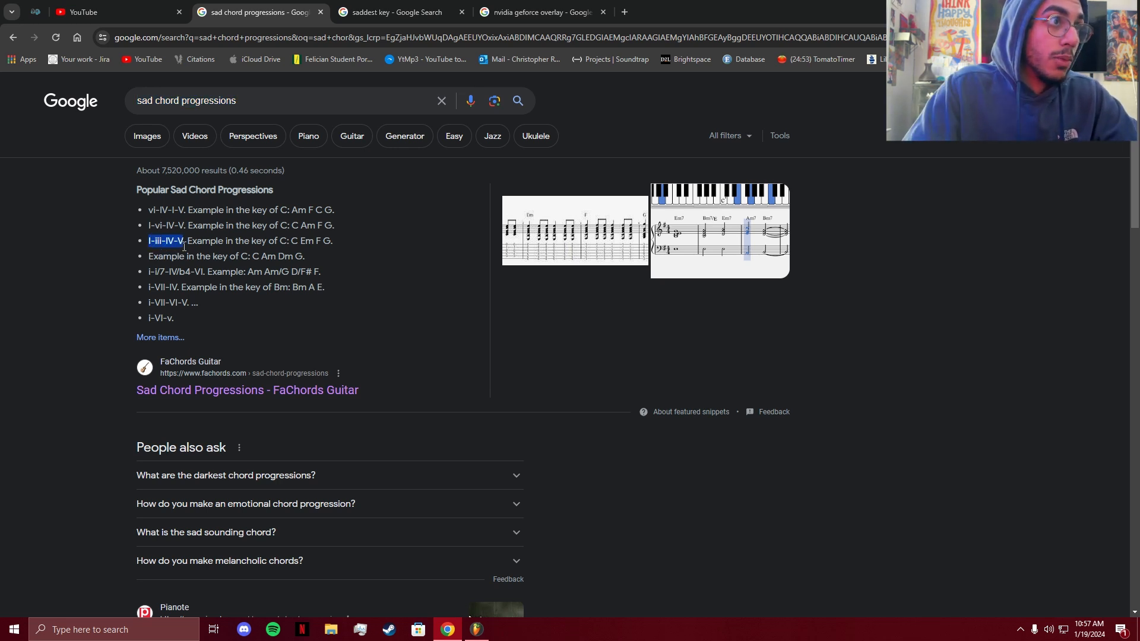
left_click(152, 244)
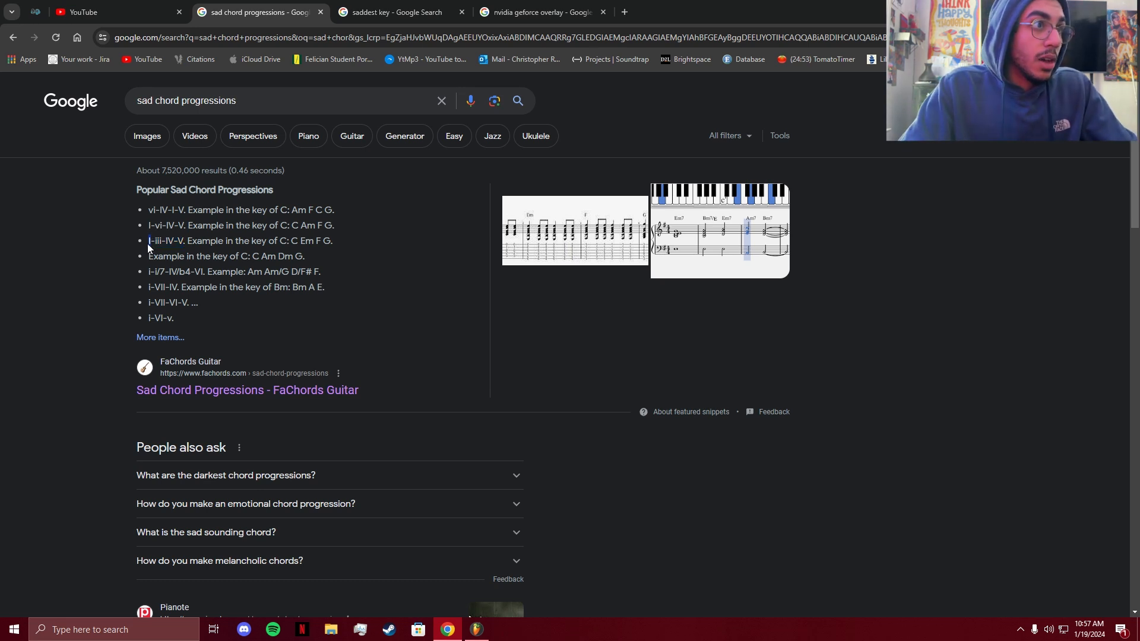
Step: Examine each chord numeral of the I-iii-IV-V progression in the list of popular sad chord progressions
key("ctrl+plus")
key("ctrl+plus")
key("ctrl+plus")
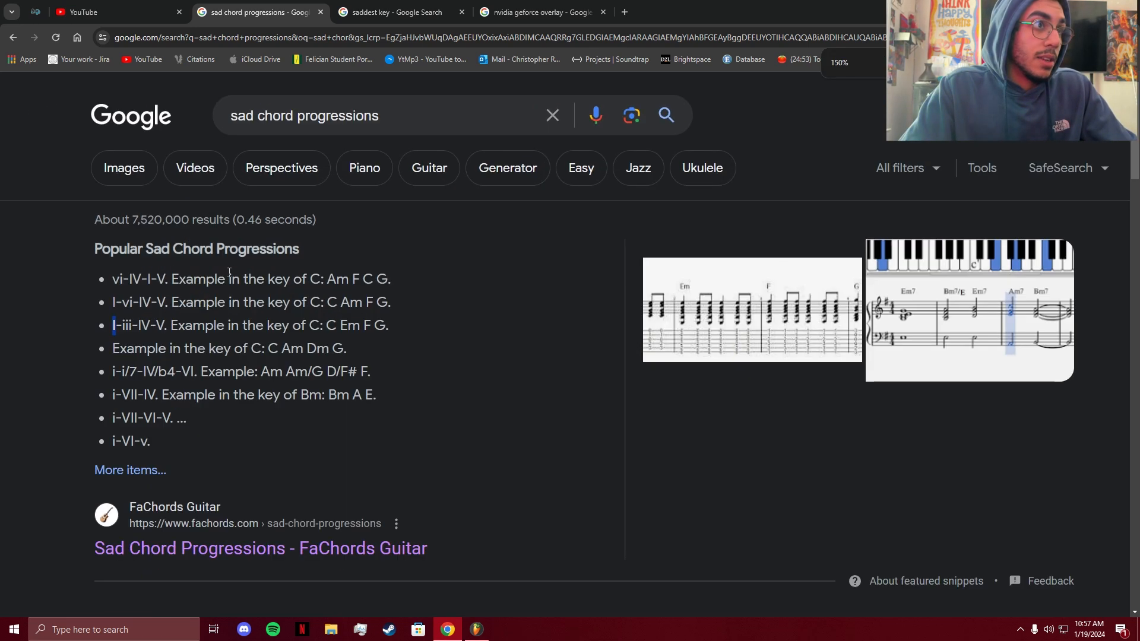
scroll(106, 279, "down", 3)
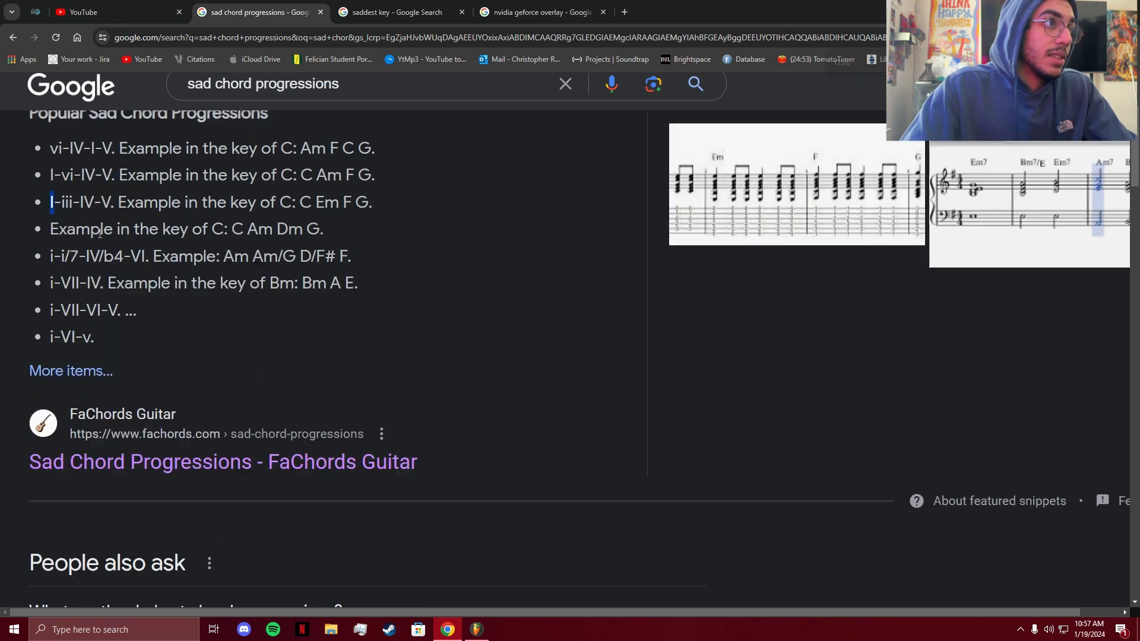
scroll(61, 263, "up", 1)
double_click(67, 248)
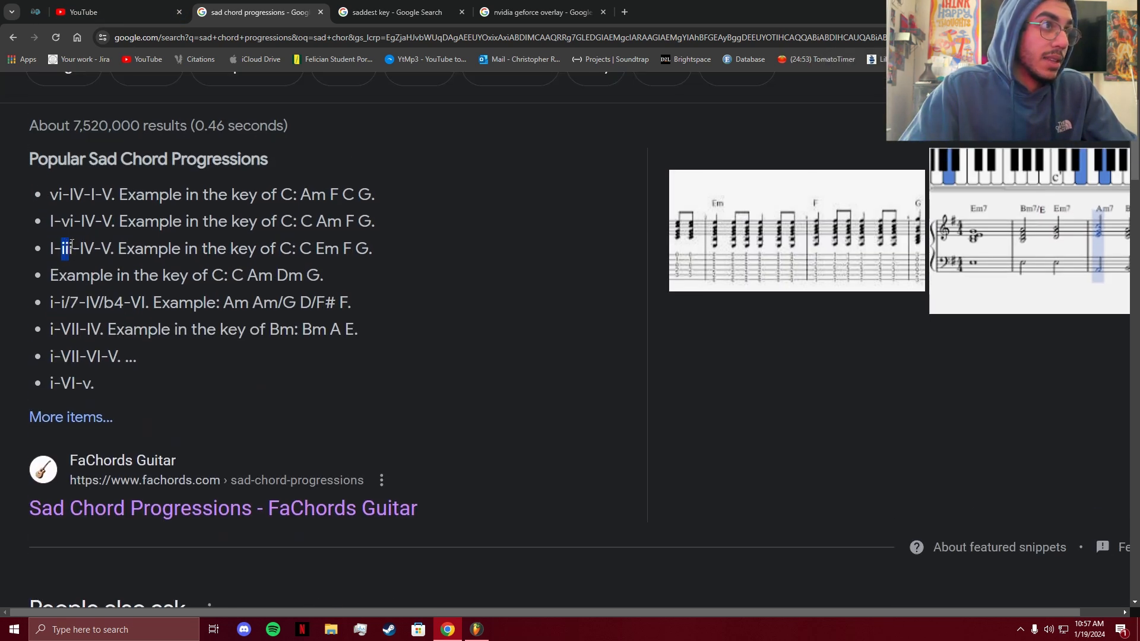
double_click(52, 250)
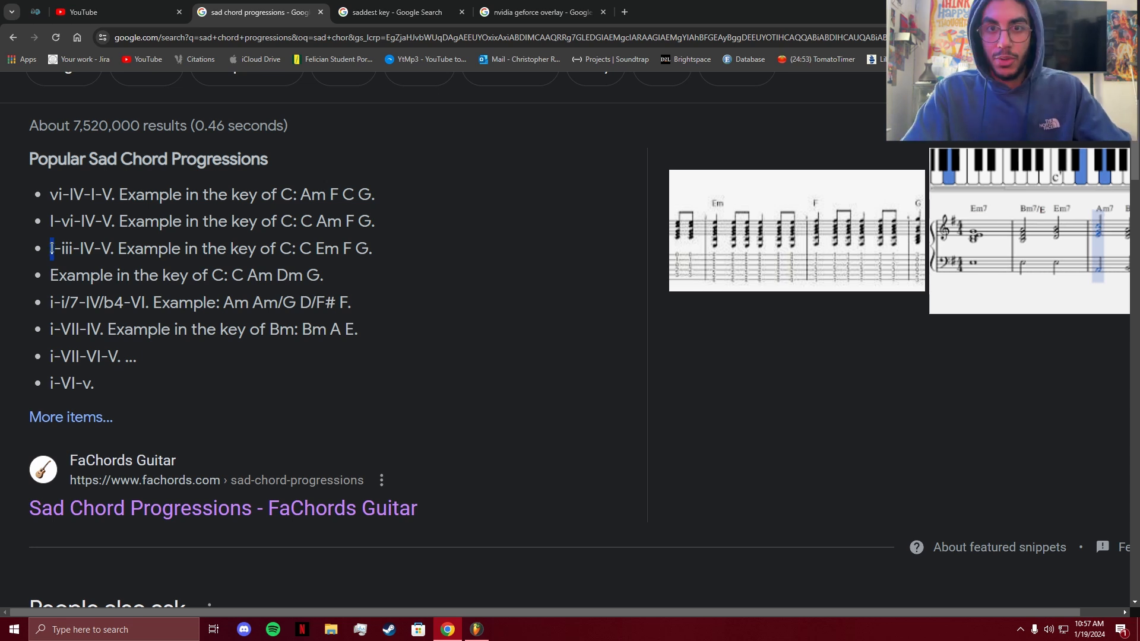
double_click(67, 248)
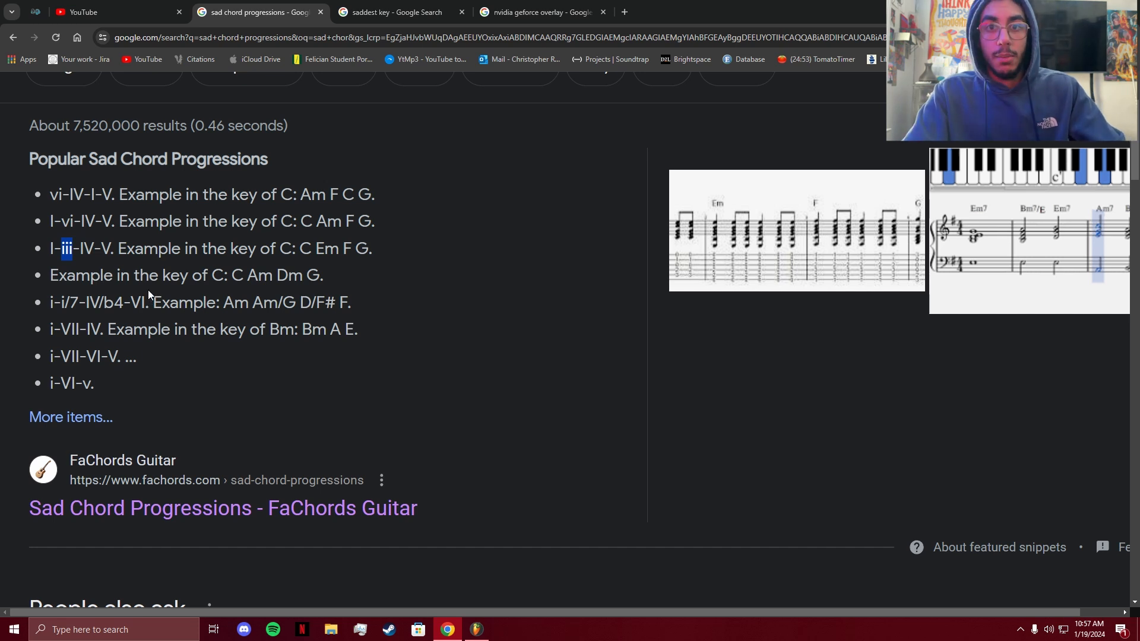
left_click(52, 250)
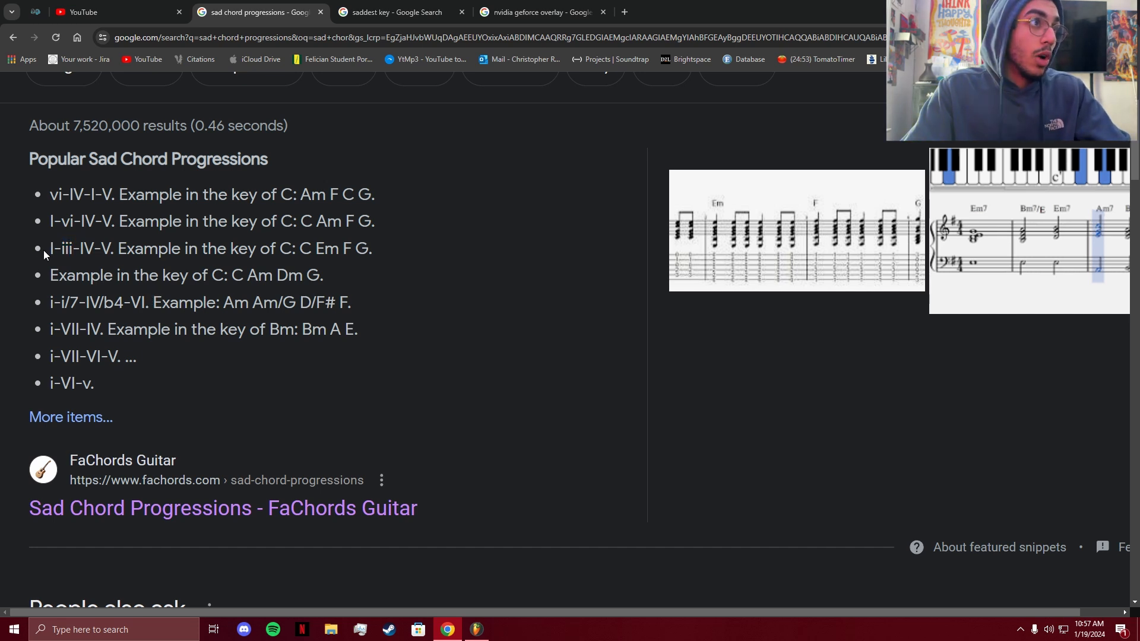
double_click(52, 250)
double_click(67, 249)
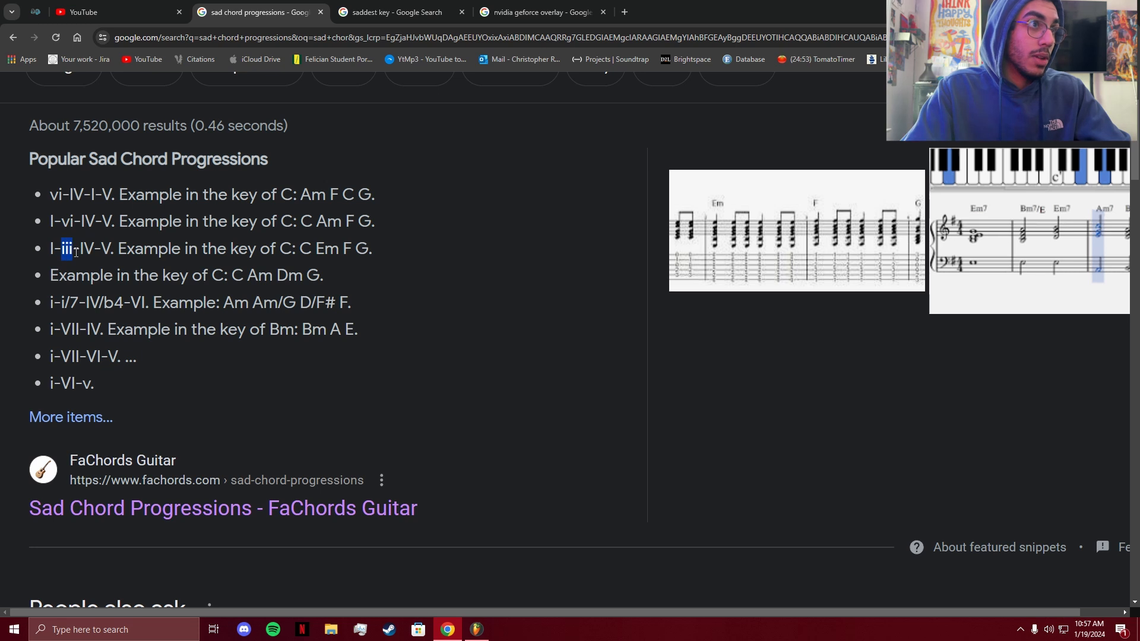
double_click(89, 250)
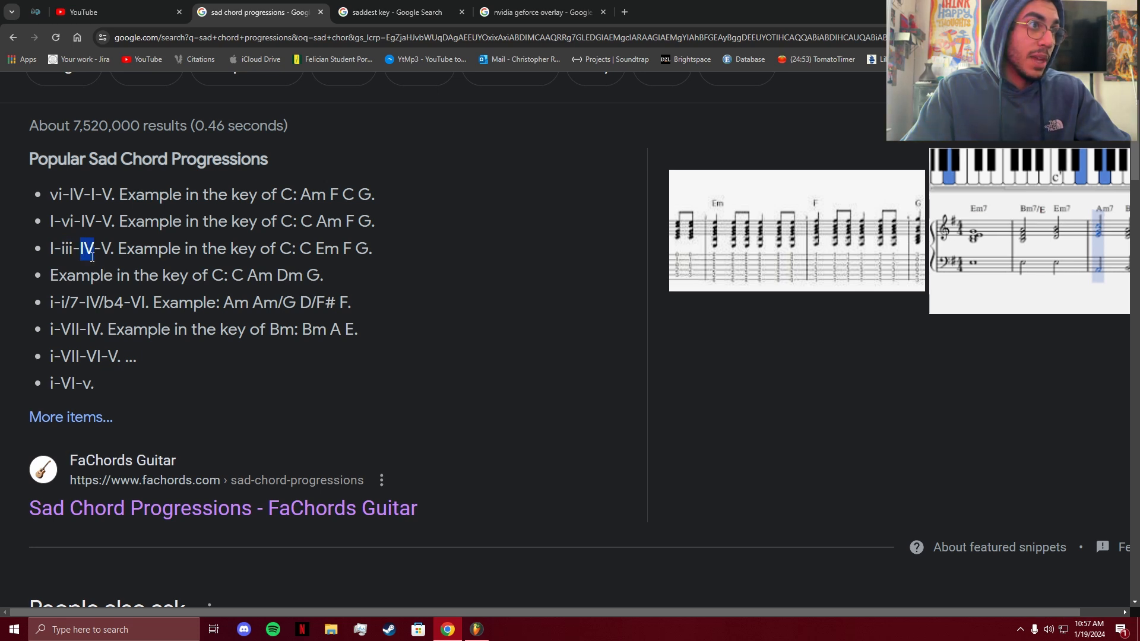
double_click(105, 250)
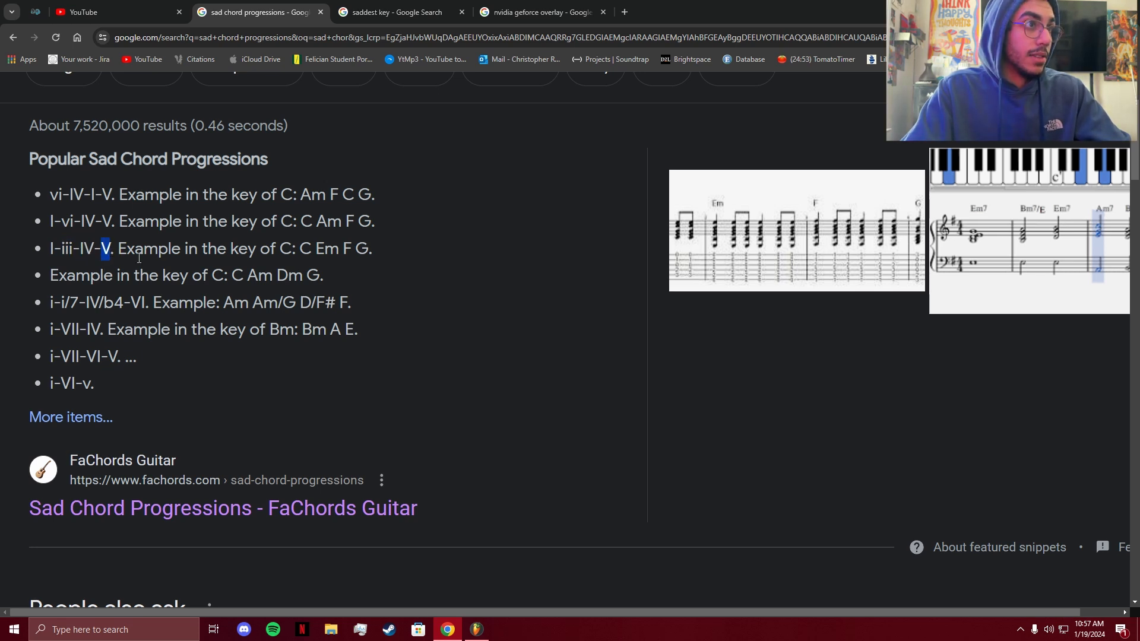
scroll(282, 268, "down", 1)
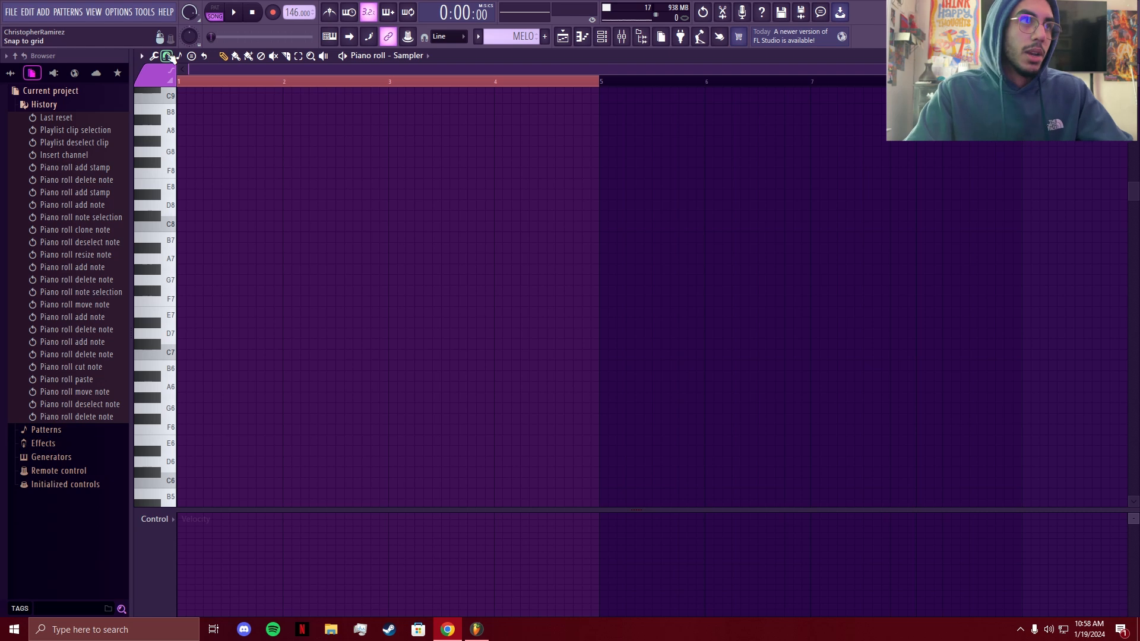
Step: Switch back to FL Studio and choose the Minor Natural (Aeolian) scale stamp for the piano roll
left_click(189, 56)
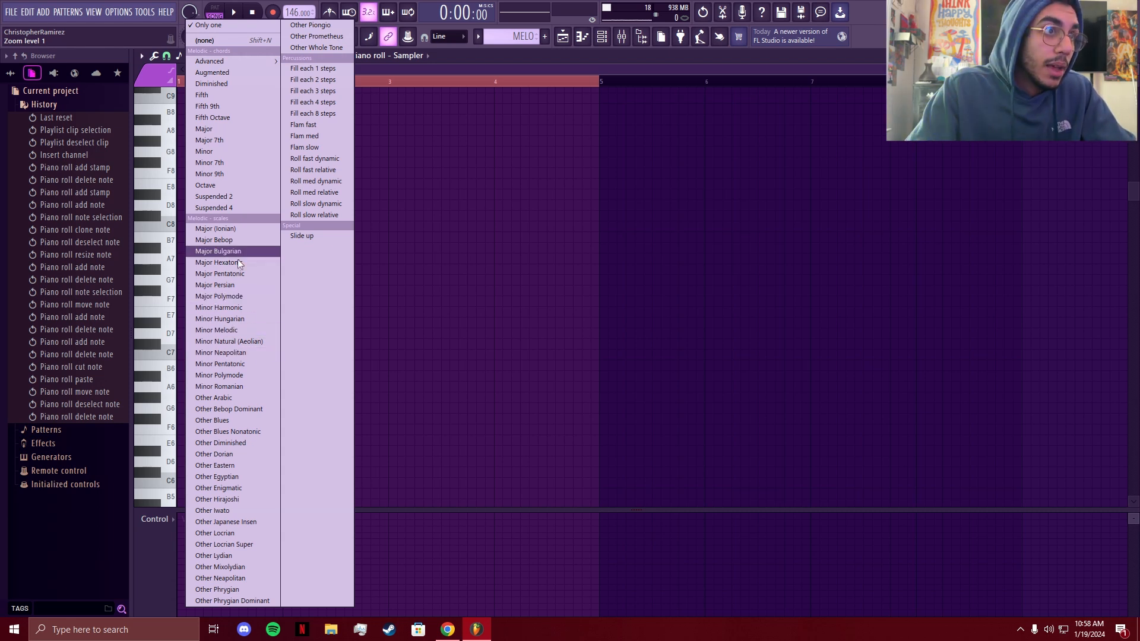
left_click(248, 342)
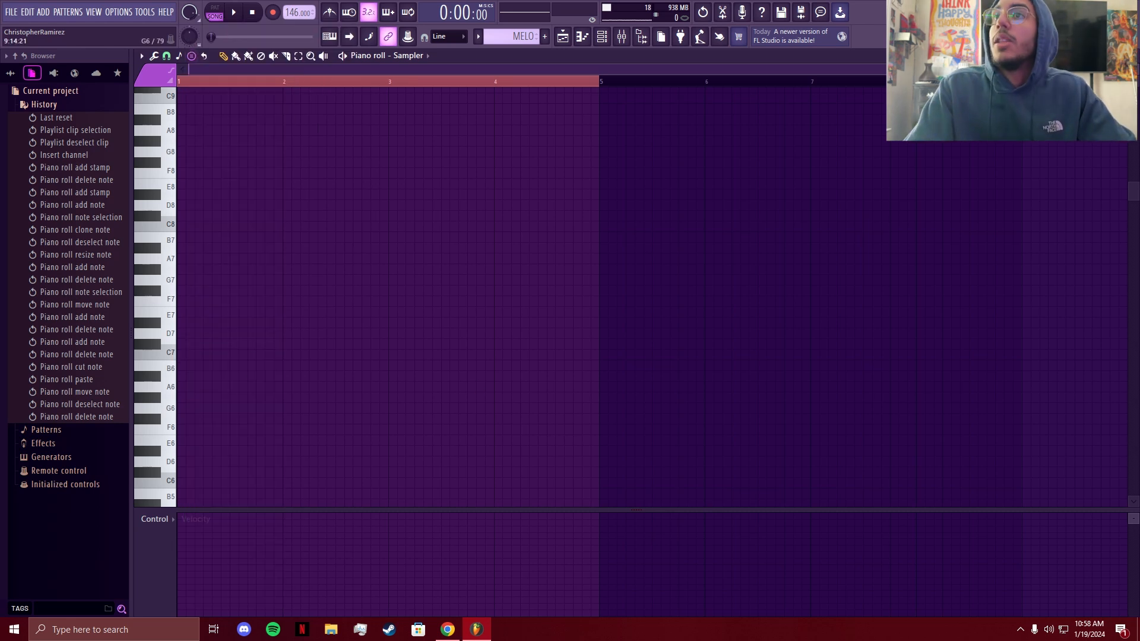
Step: Switch to Chrome and check which keys the "saddest key" search results recommend
left_click(447, 629)
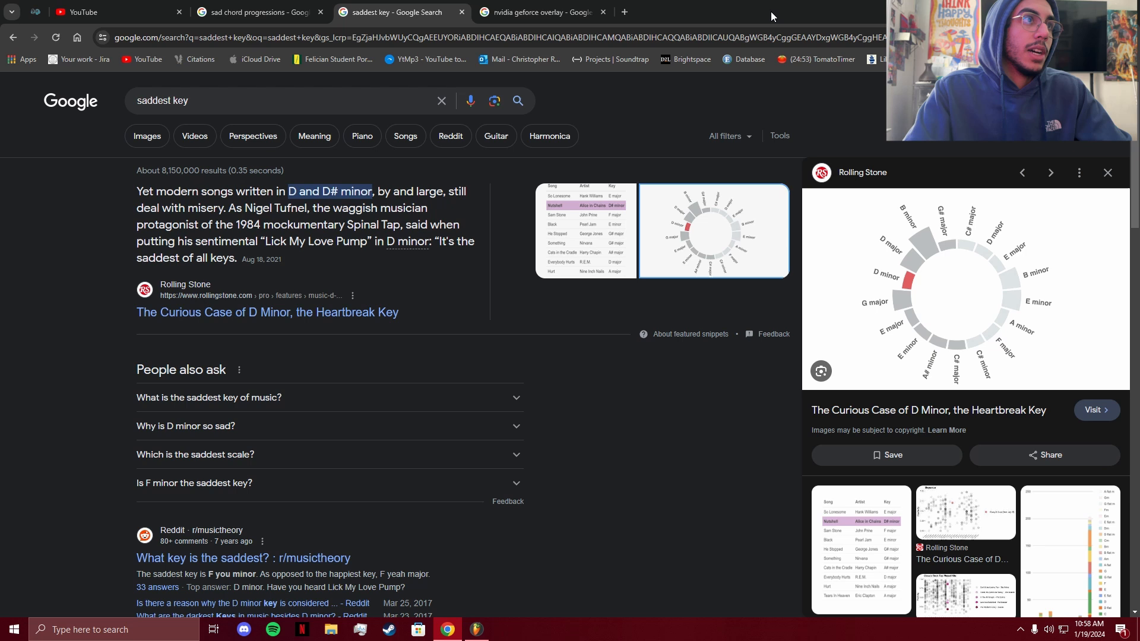
left_click_drag(189, 101, 125, 106)
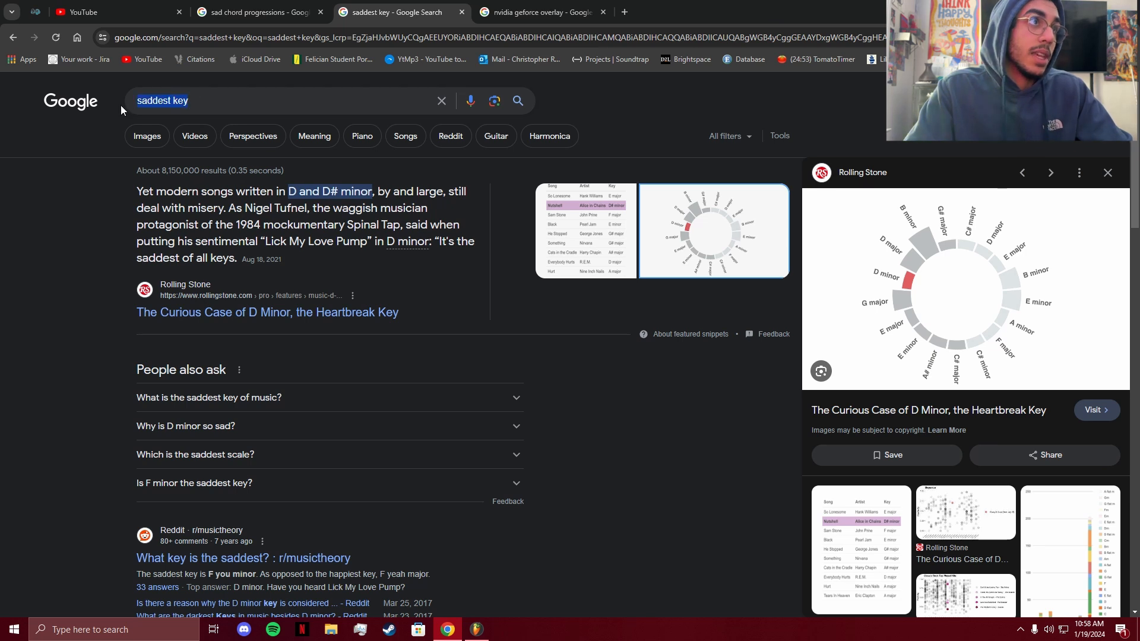
left_click(296, 177)
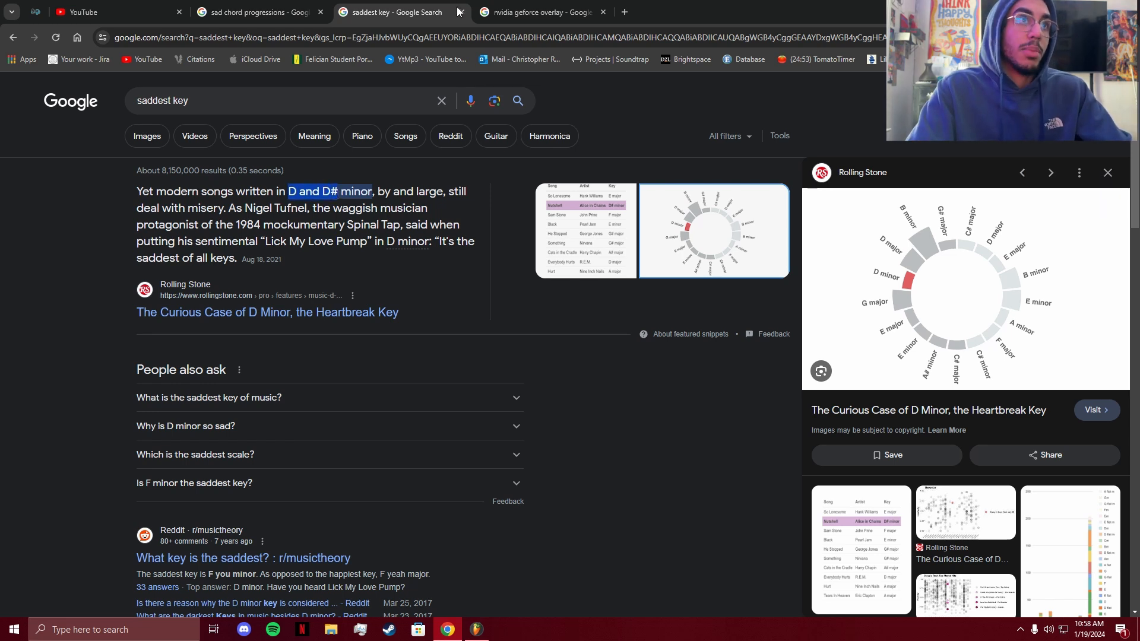
Step: Return to FL Studio and stamp the natural minor scale at the start of bar 1 with Eb7 as its root
key("alt+Tab")
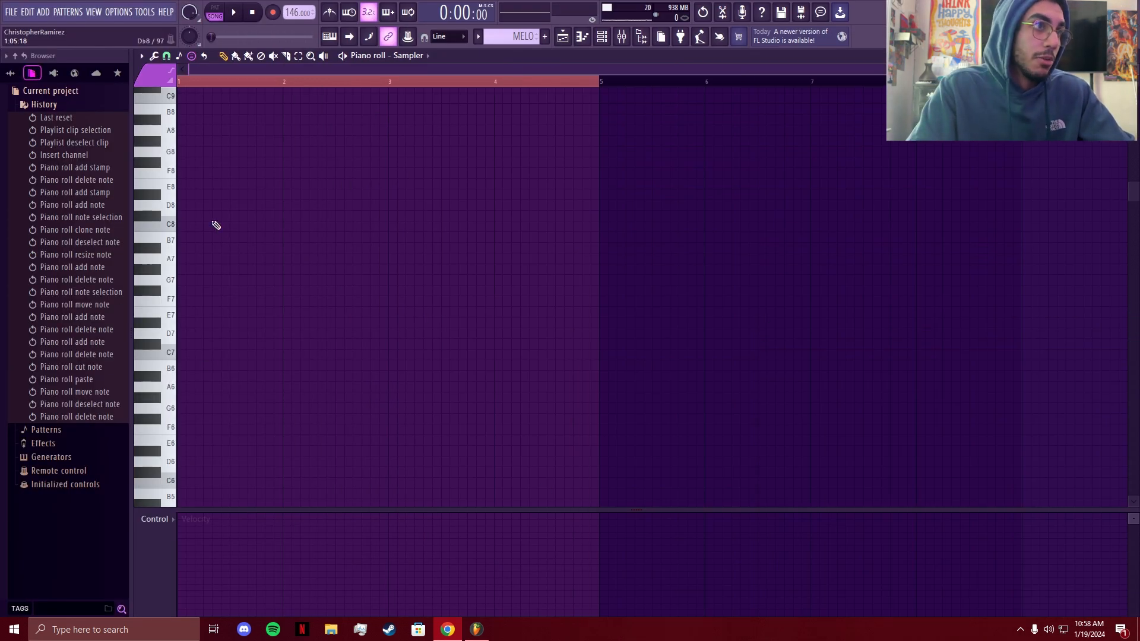
left_click(153, 324)
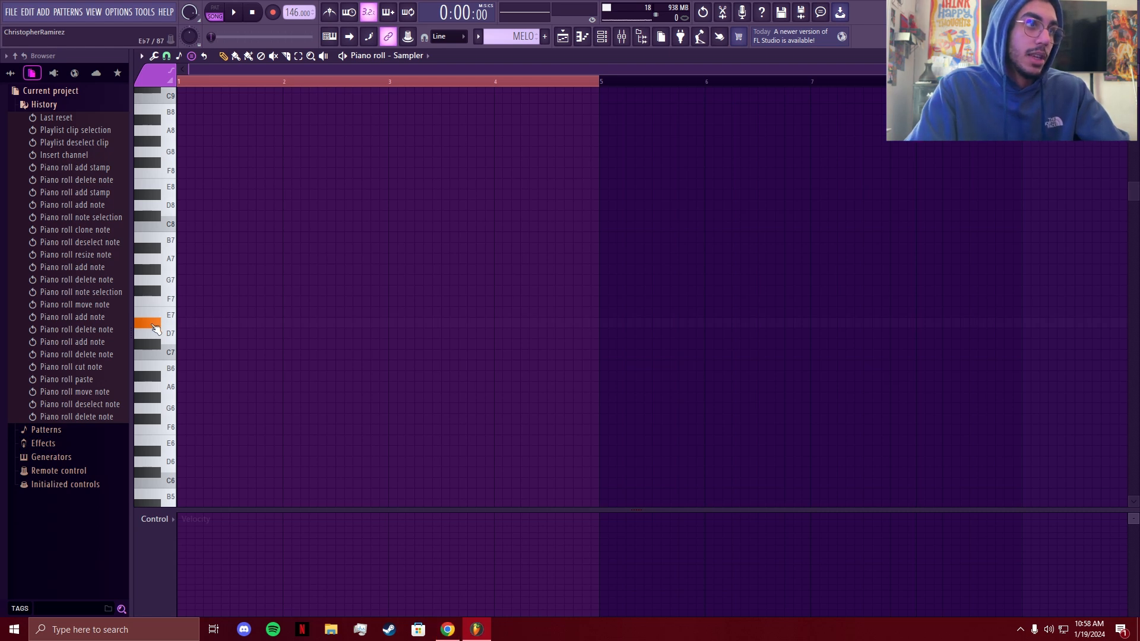
left_click(152, 324)
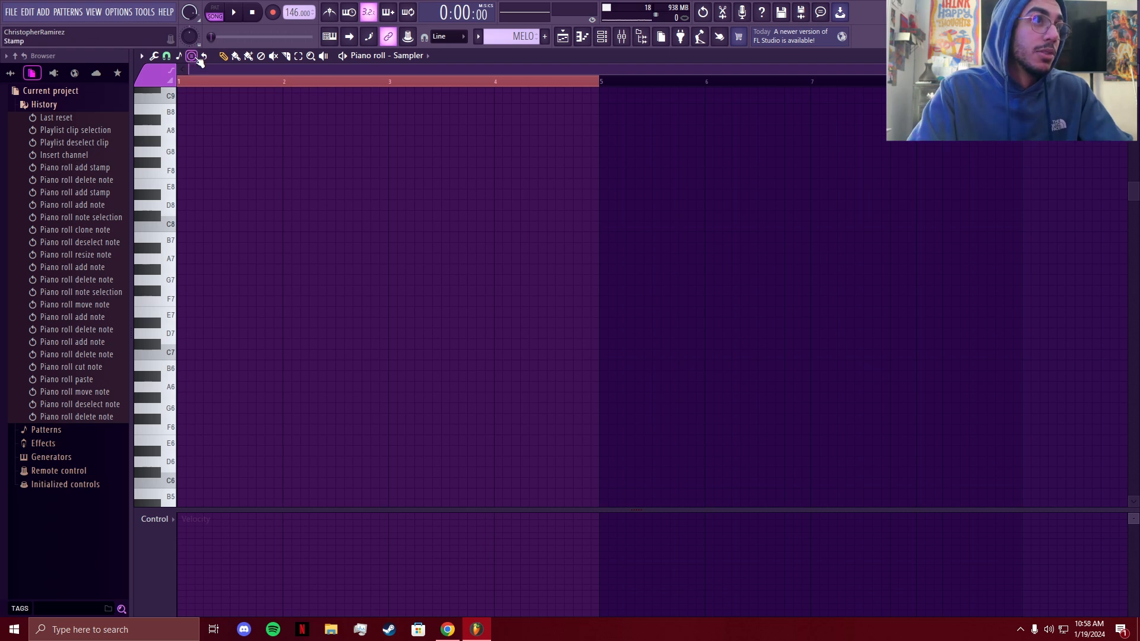
left_click(177, 323)
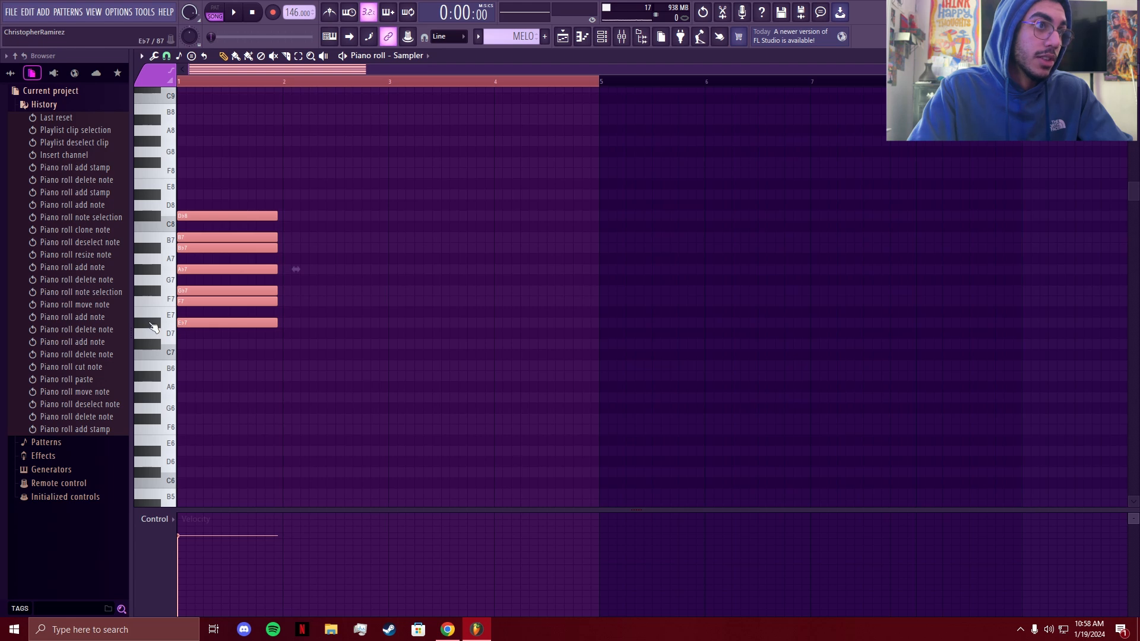
Step: Add an Eb8 note at the start of bar 1 to complete the scale's octave above the Eb7 root
left_click(152, 326)
left_click(153, 326)
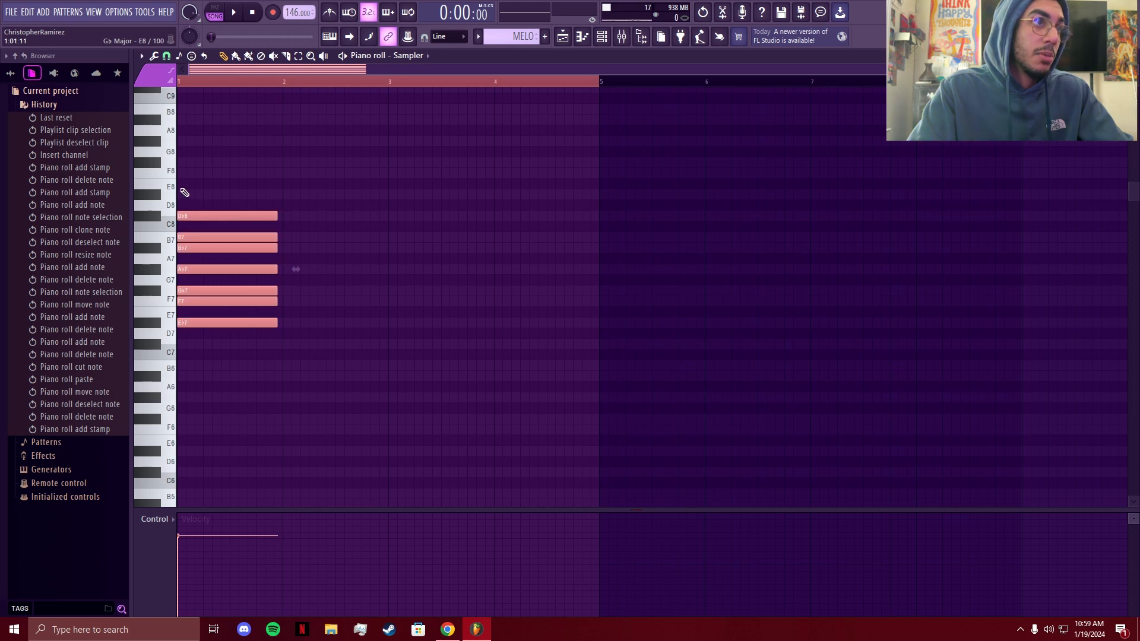
left_click(179, 195)
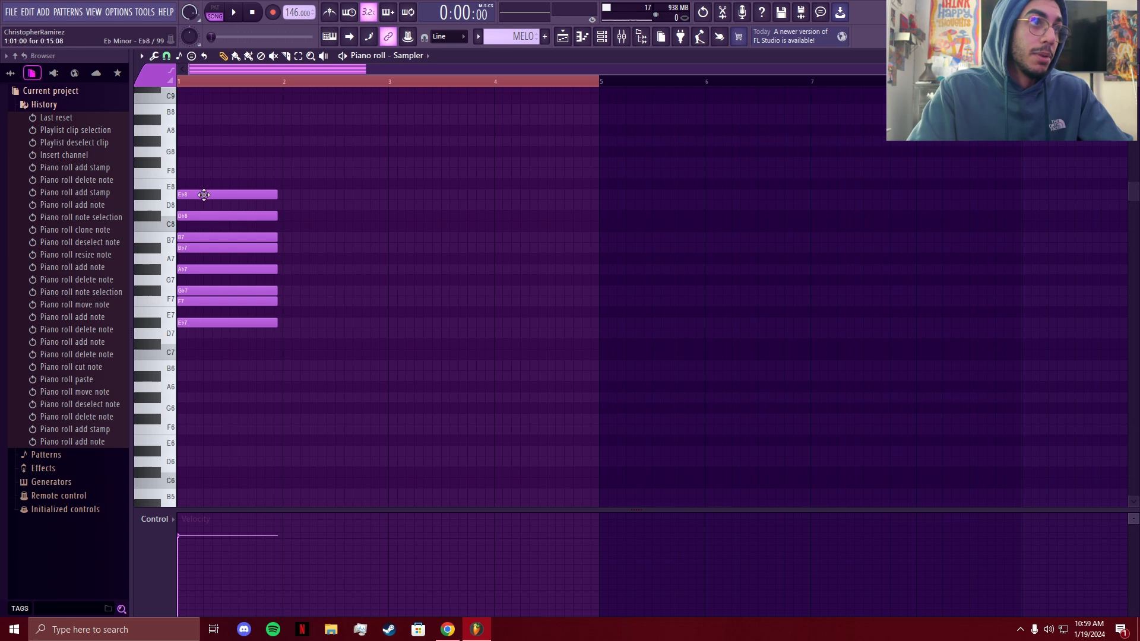
double_click(204, 196)
key("Escape")
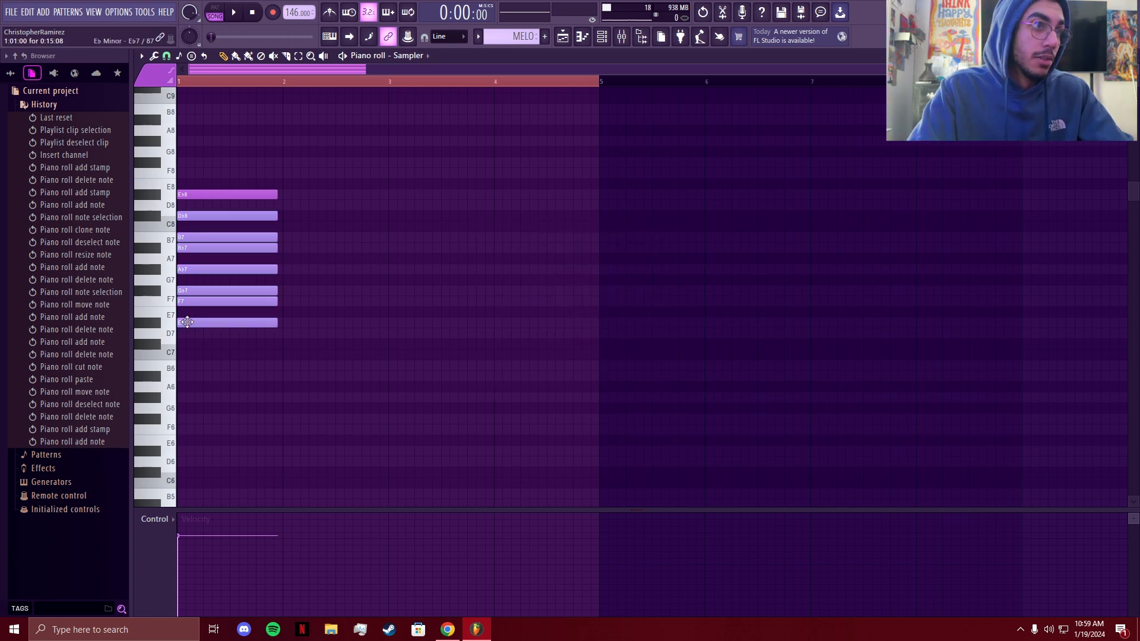
left_click(187, 322)
left_click(183, 196)
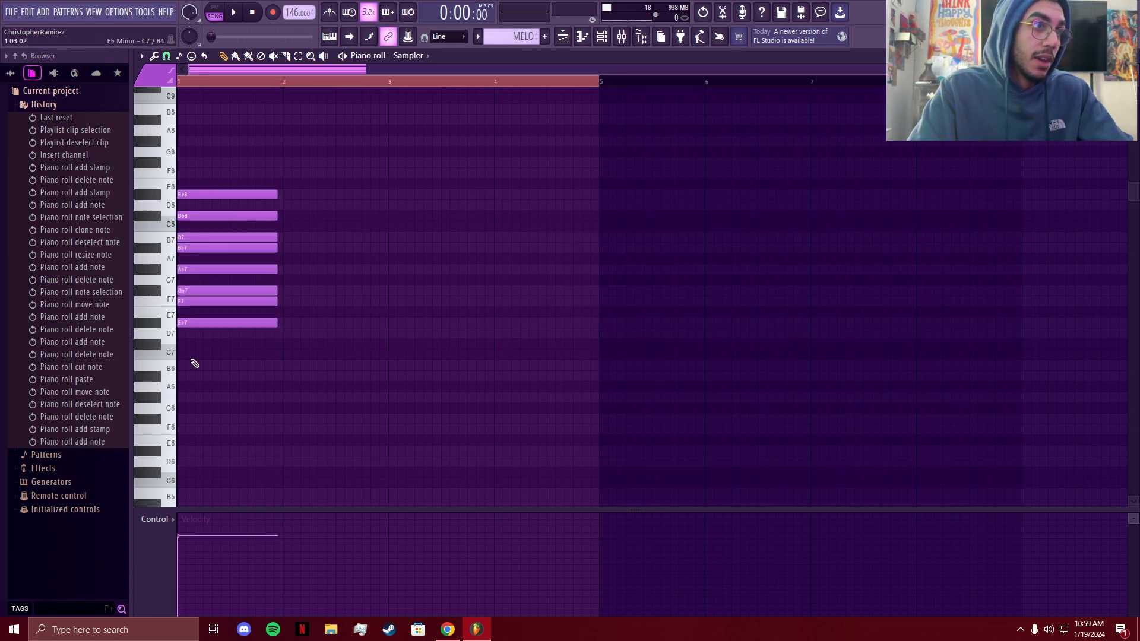
Step: Try the whole scale transposed down to start on B6, and move it back to start on Eb7
left_click_drag(326, 146, 201, 368)
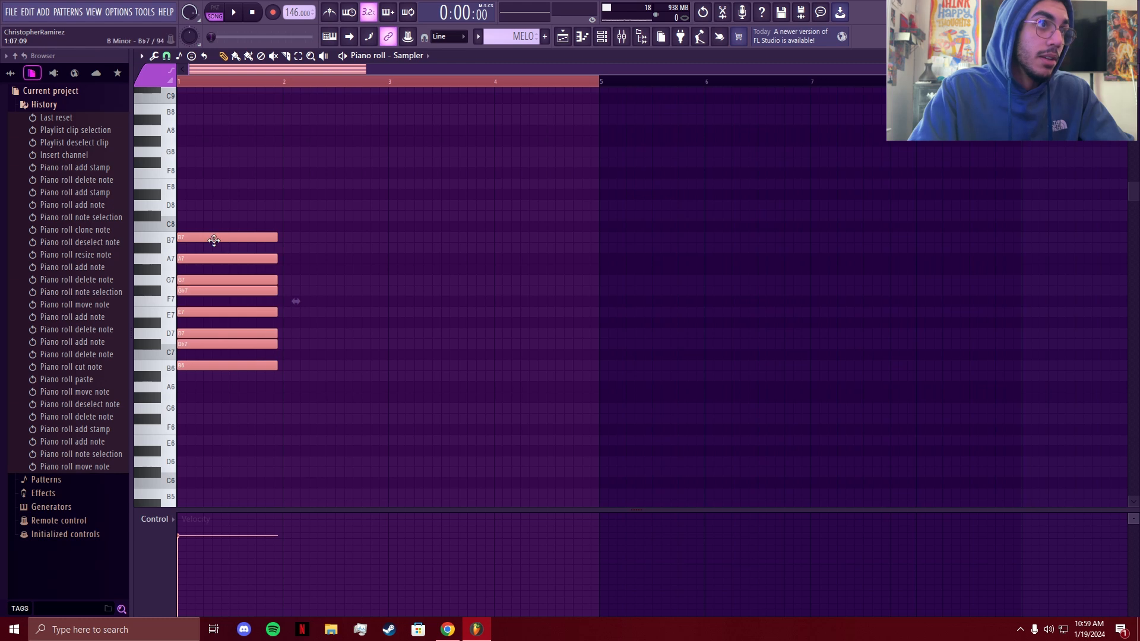
left_click_drag(190, 364, 190, 322)
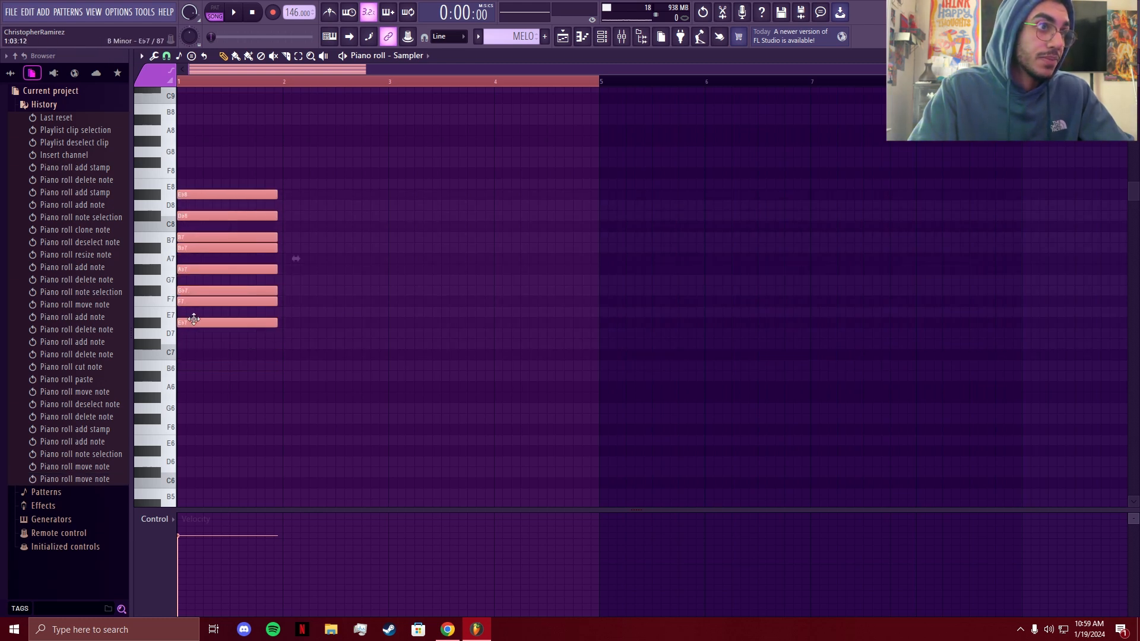
left_click(364, 326)
scroll(321, 214, "up", 1)
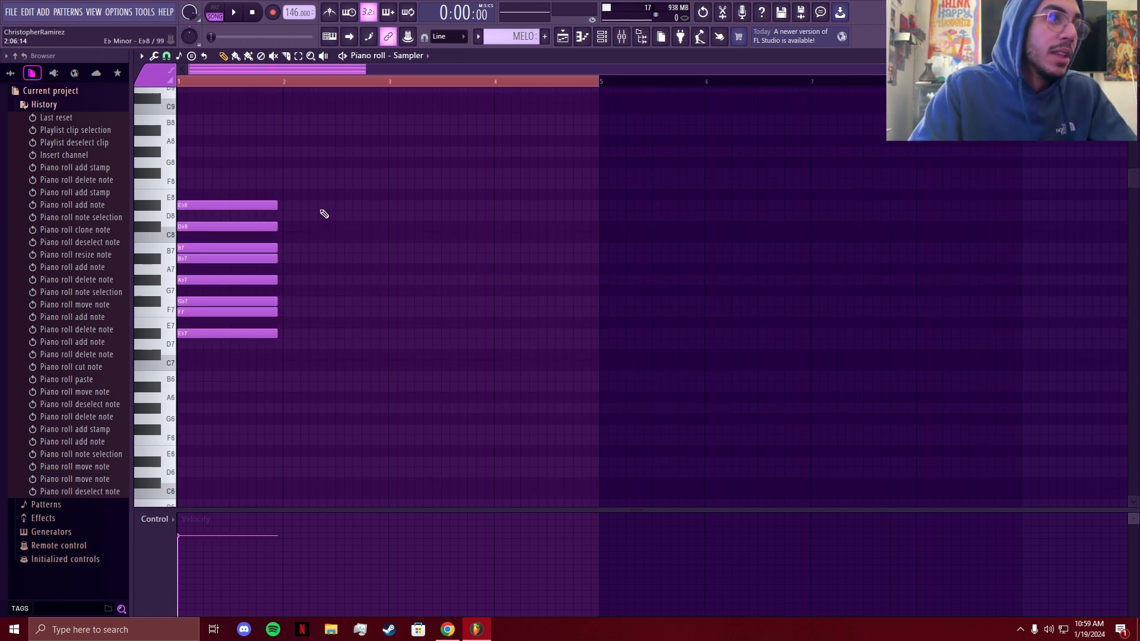
Step: Clone the whole Eb minor scale one octave higher in bar 1, starting on Eb8, and deselect the notes
left_click_drag(349, 194, 167, 411)
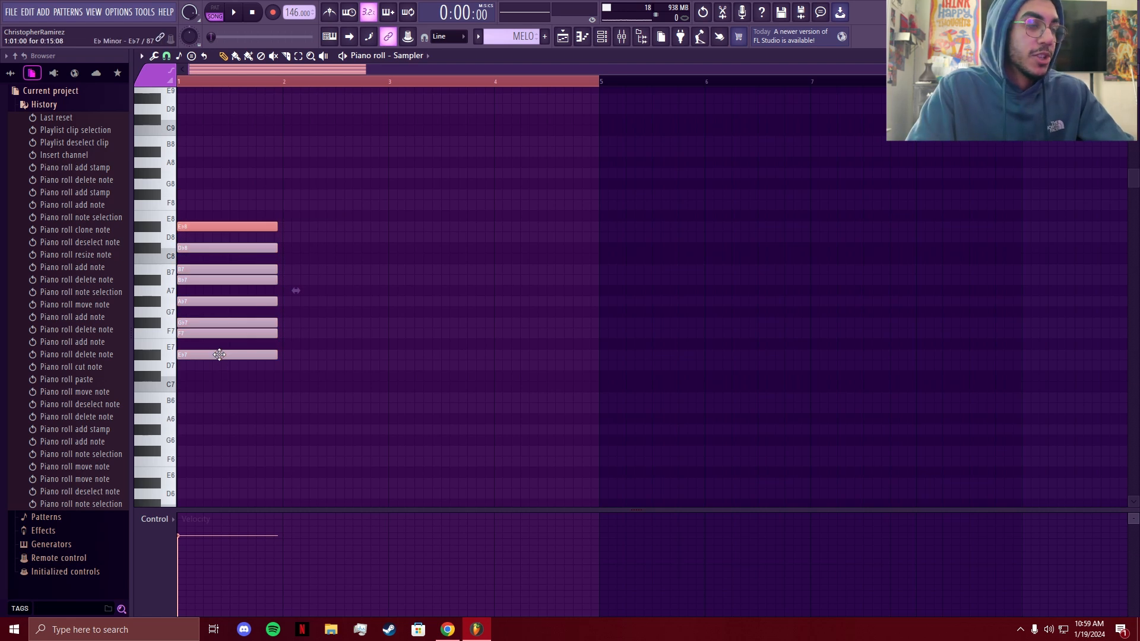
mouse_move(218, 356)
left_mouse_down()
mouse_move(386, 300)
mouse_move(308, 199)
mouse_move(219, 215)
mouse_move(216, 230)
left_mouse_up()
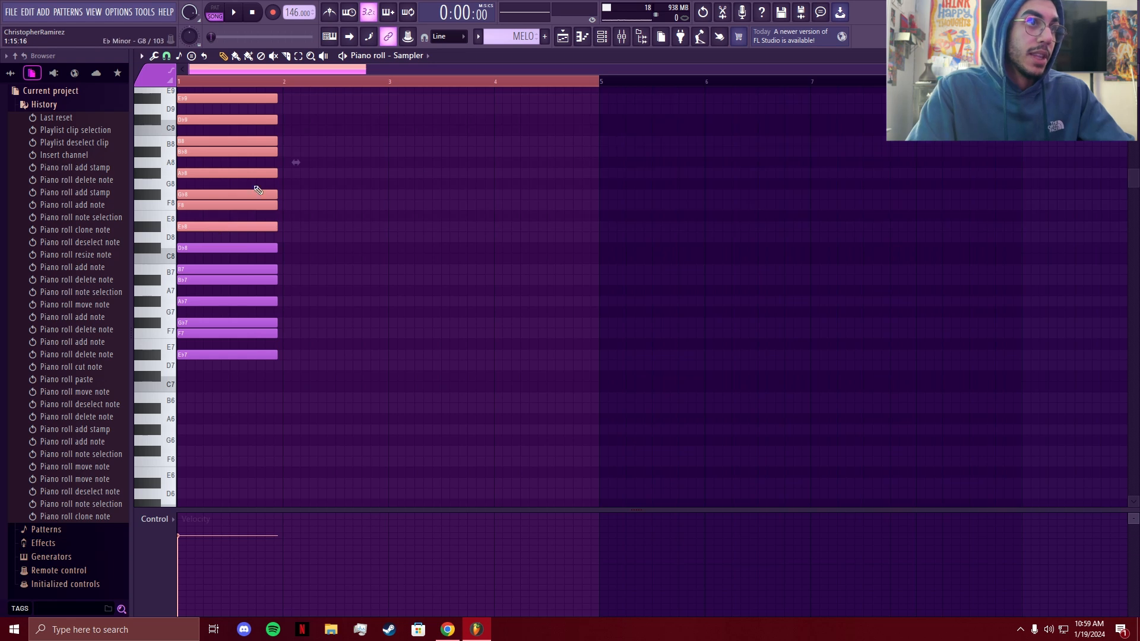
scroll(380, 360, "up", 3)
scroll(426, 346, "down", 2)
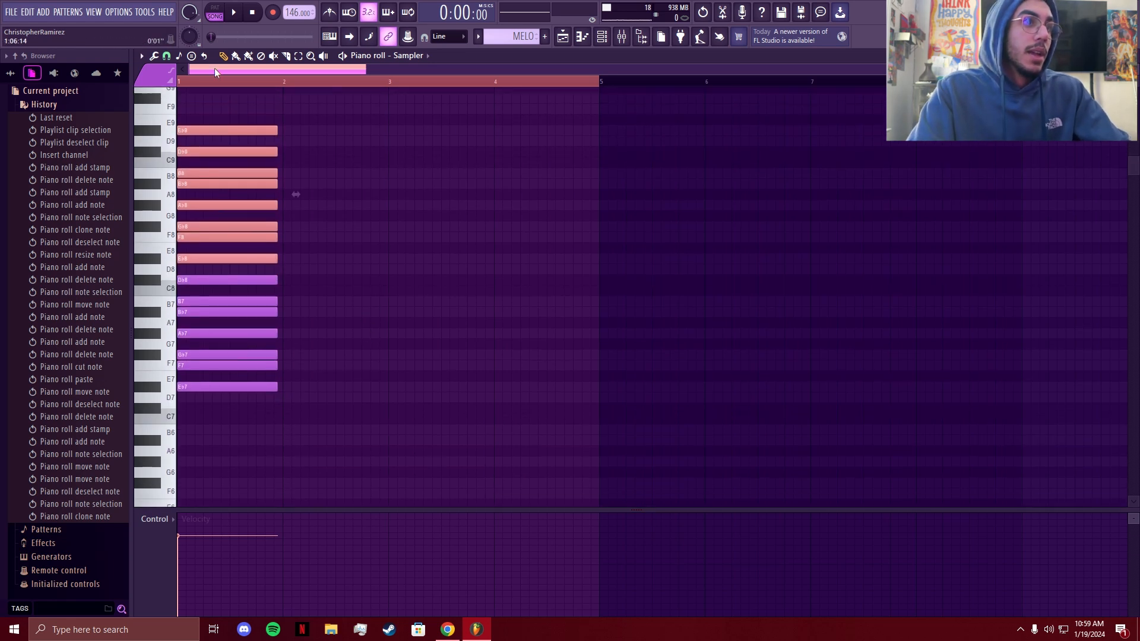
left_click(375, 270, "ctrl")
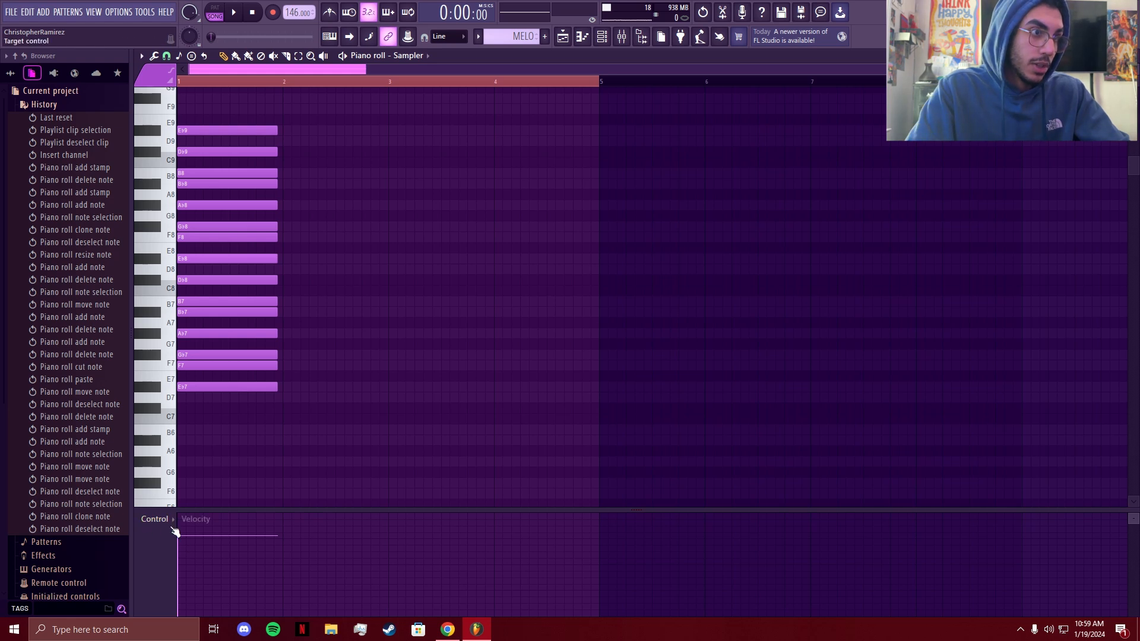
Step: Lower the velocity of the Eb minor scale notes to zero and move them to the start of bar 5
left_click_drag(180, 535, 199, 628)
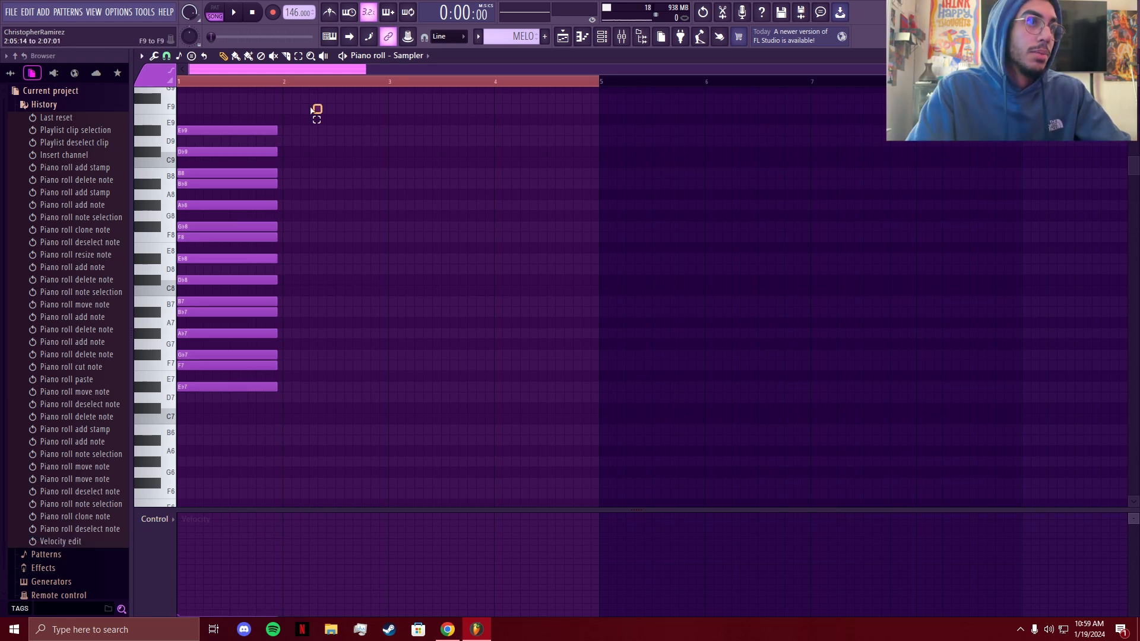
left_click_drag(316, 109, 642, 398)
left_click(644, 433, "ctrl")
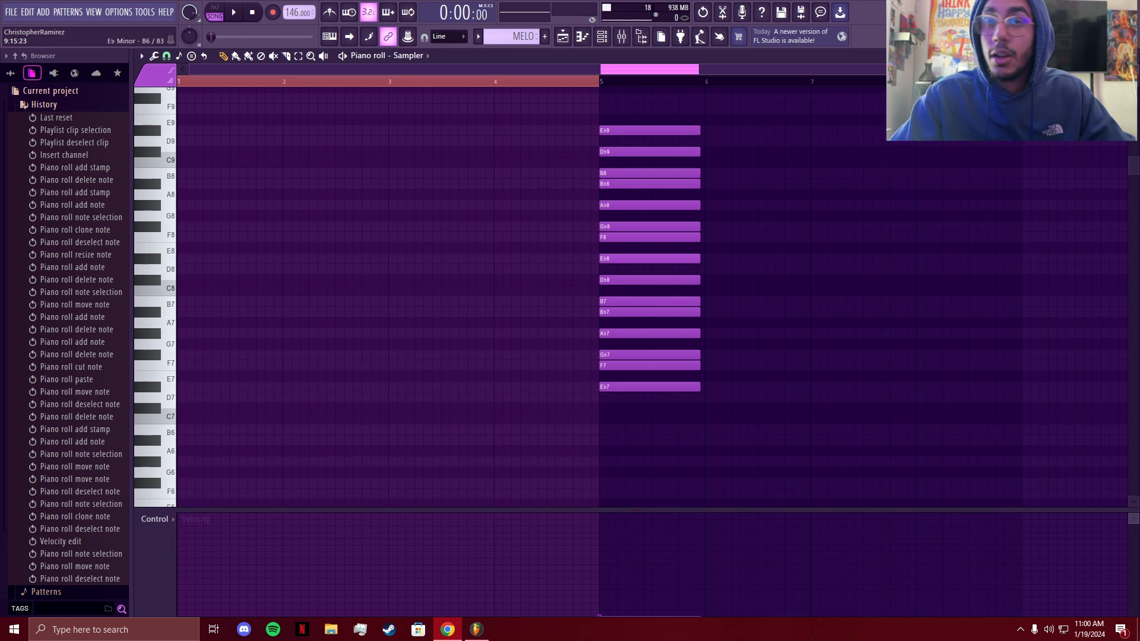
Step: Stamp a major chord with Eb7 as its root at the start of bar 1 and play it back
left_click(235, 57)
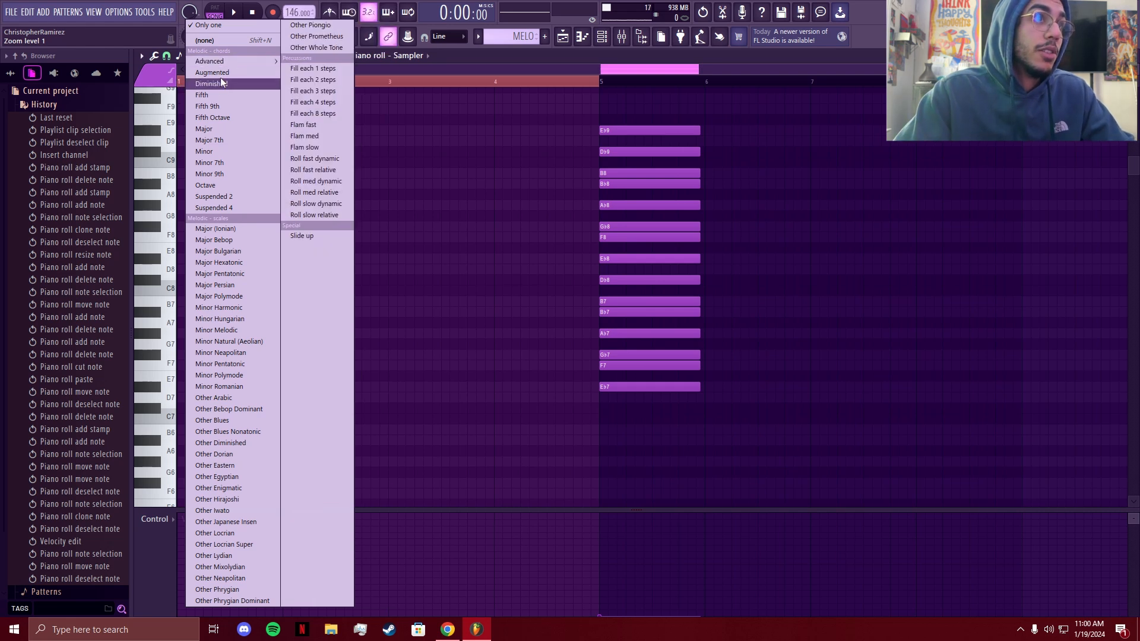
left_click(209, 129)
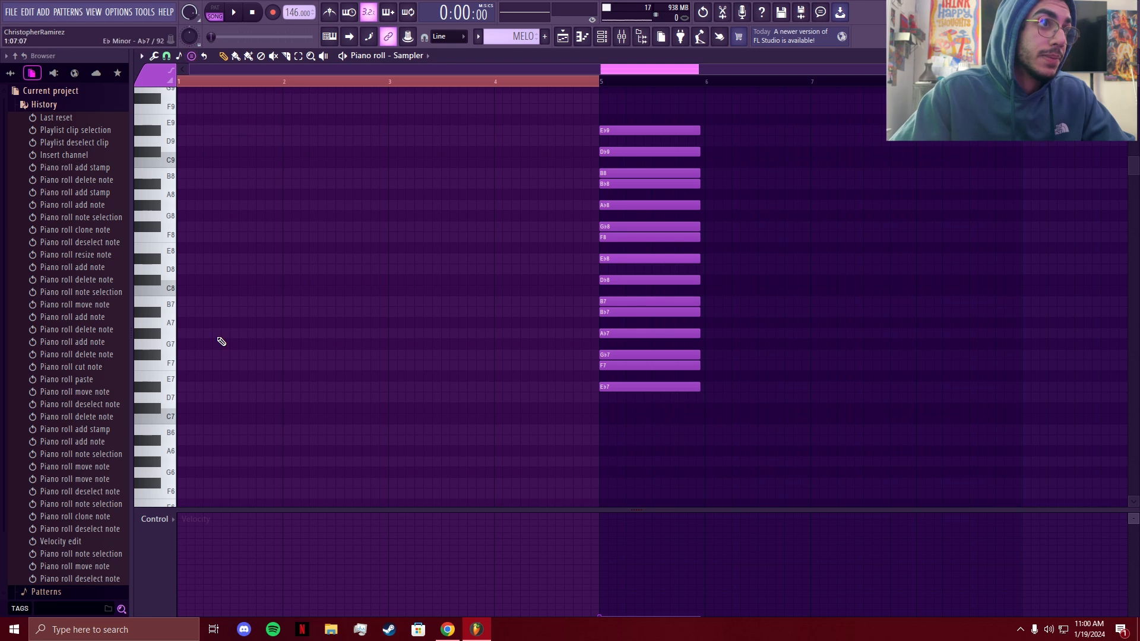
left_click(177, 388)
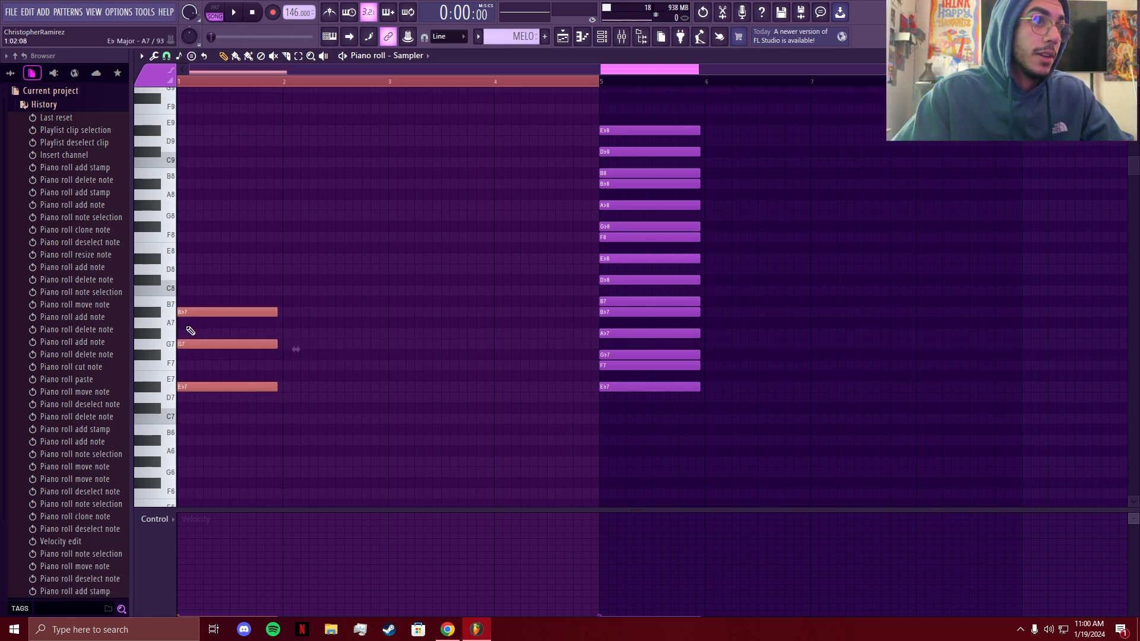
key("space")
key("space")
Step: Transfer all the chord and scale notes from the Sampler to the Grand Rhapsody Piano Stereo channel
key("ctrl+a")
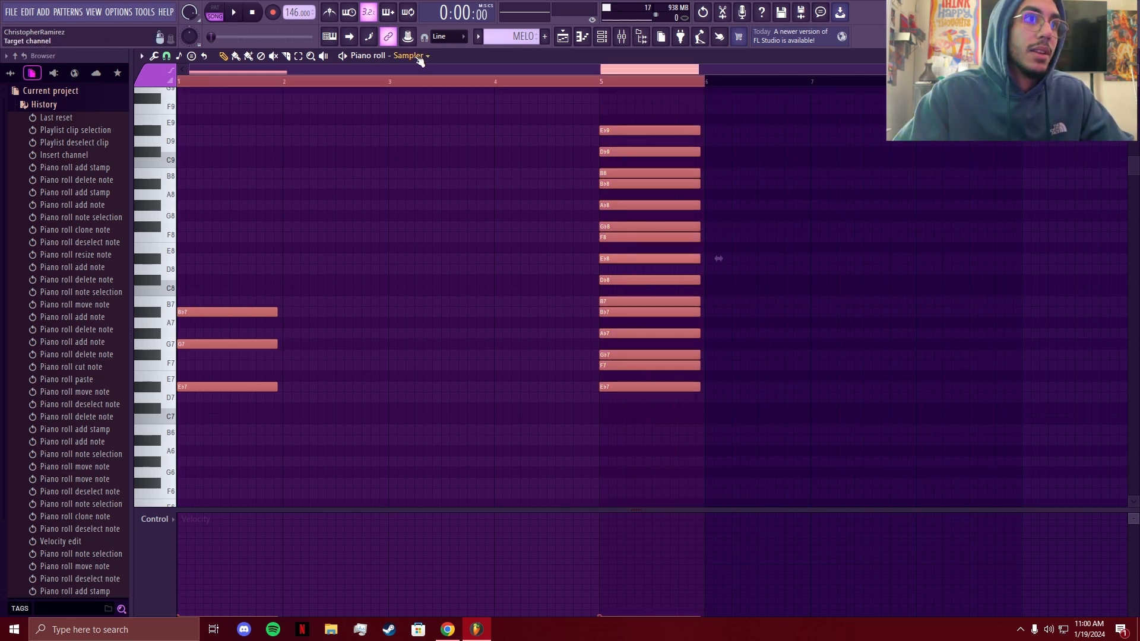
key("Delete")
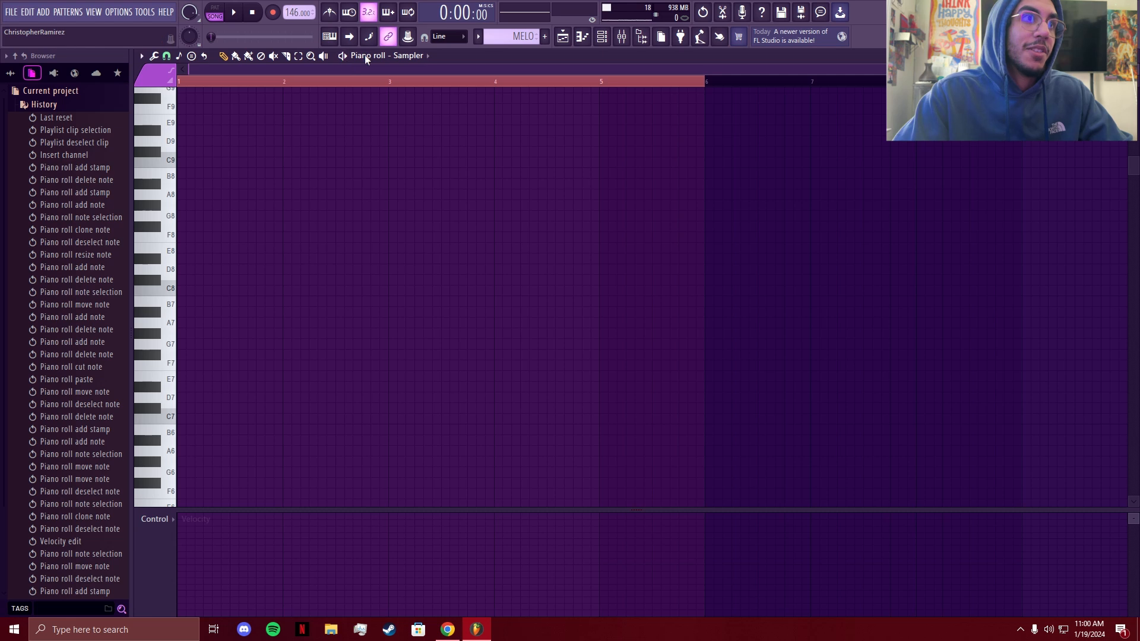
left_click(406, 56)
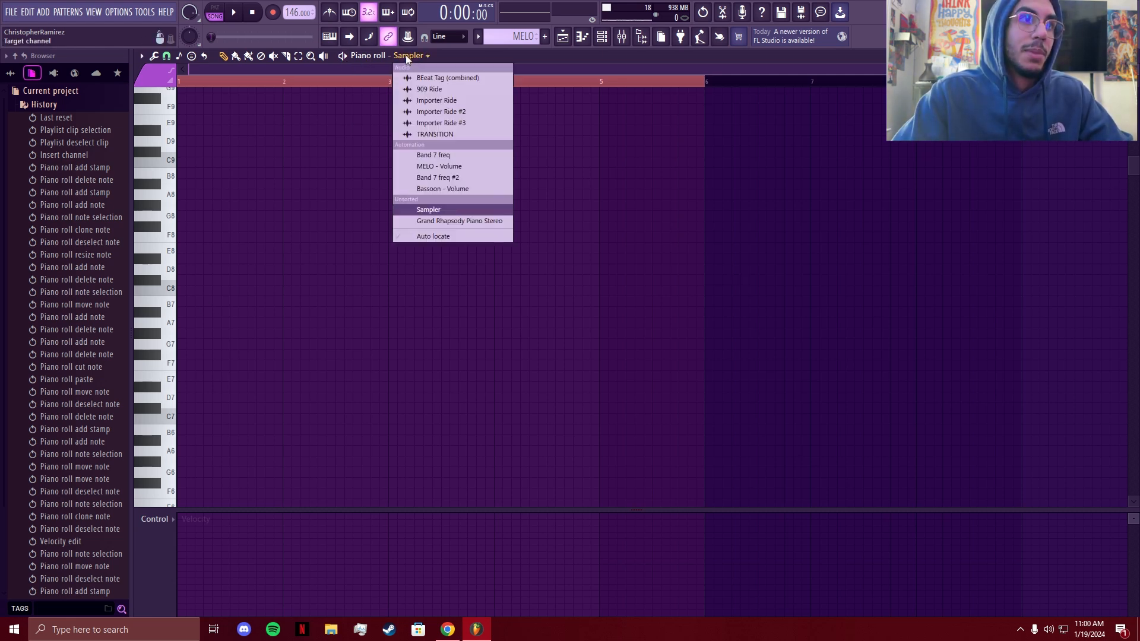
left_click(432, 221)
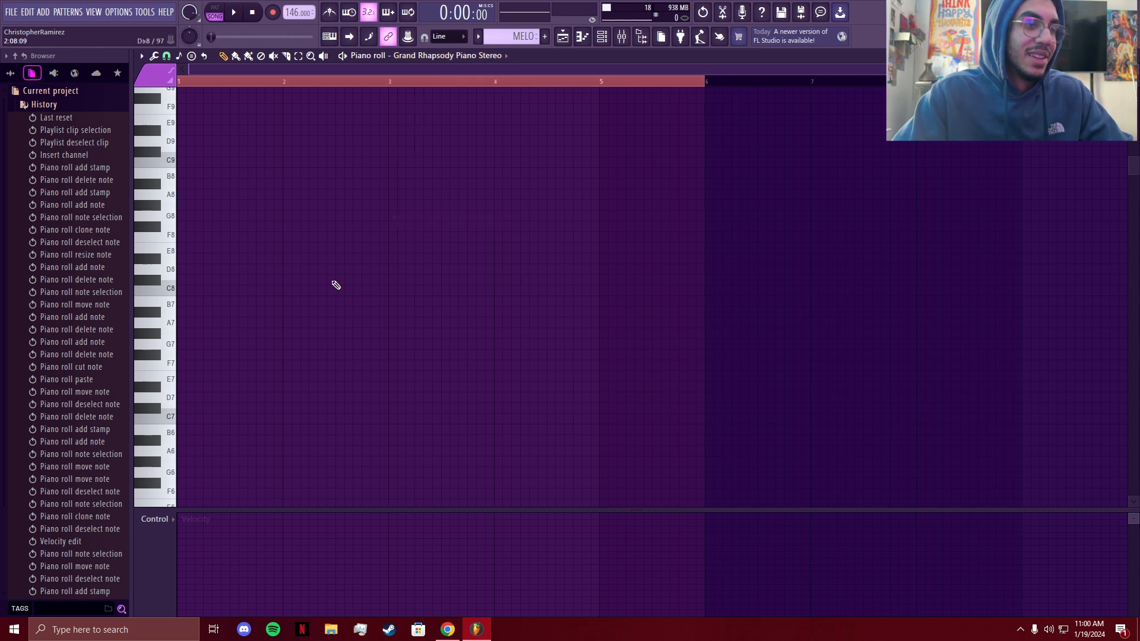
key("ctrl+v")
Step: Raise the velocity of the bar 1 chord to about 75% and audition it
key("space")
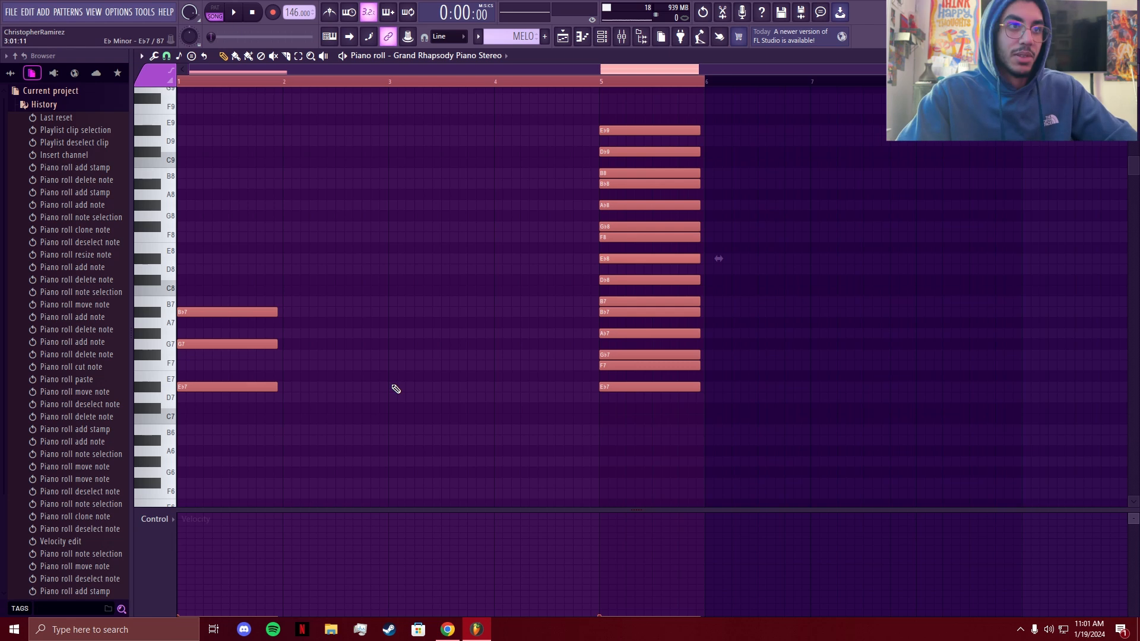
left_click(180, 548)
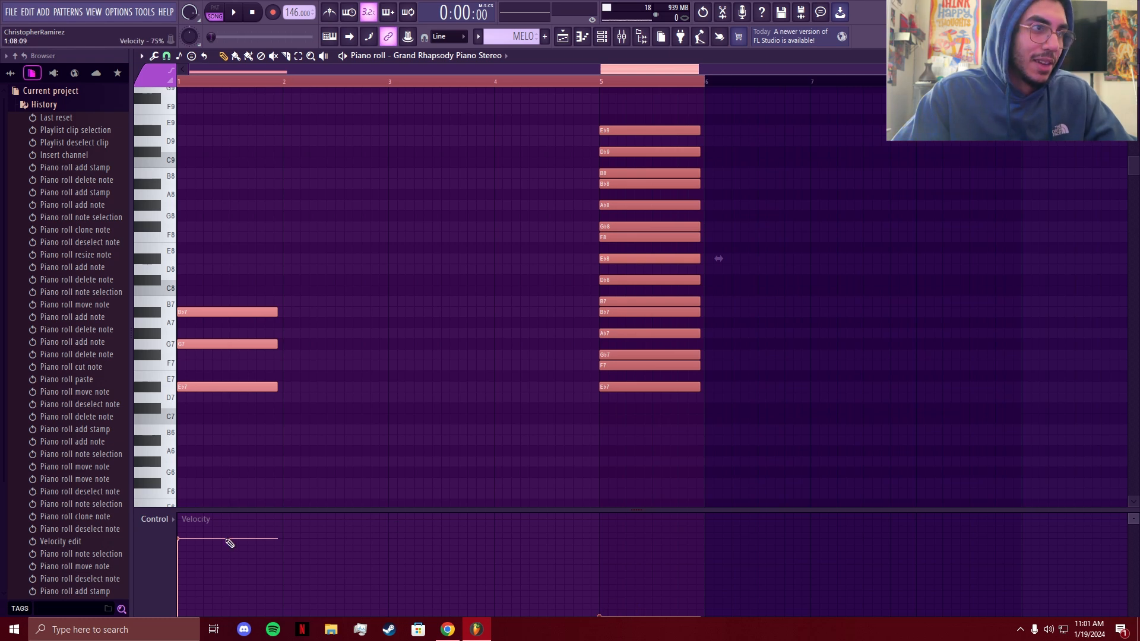
key("space")
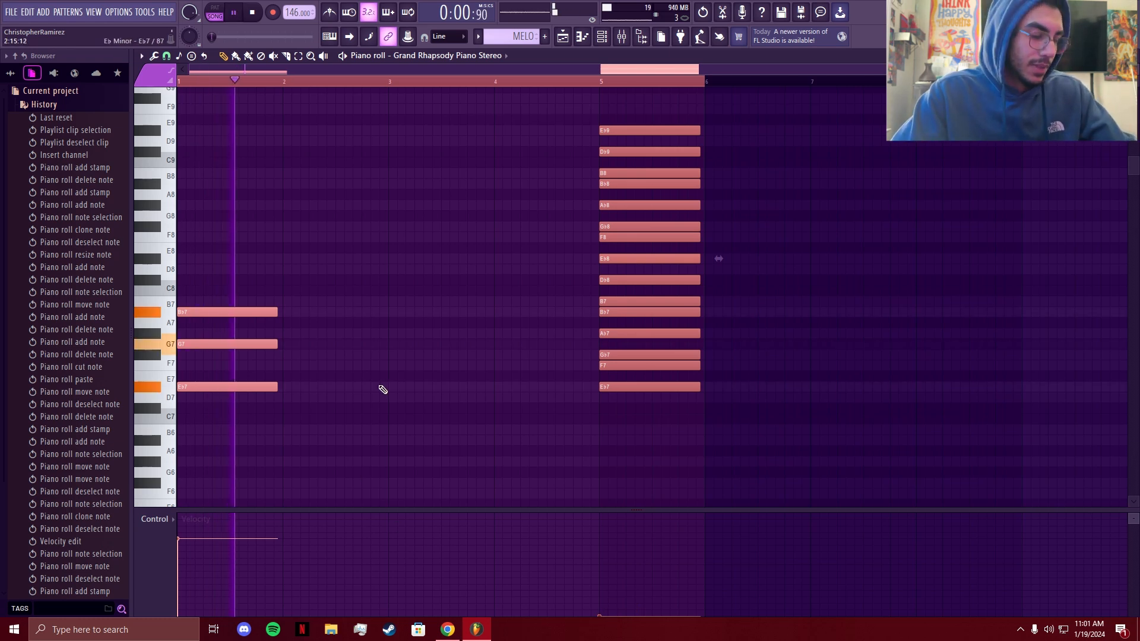
key("space")
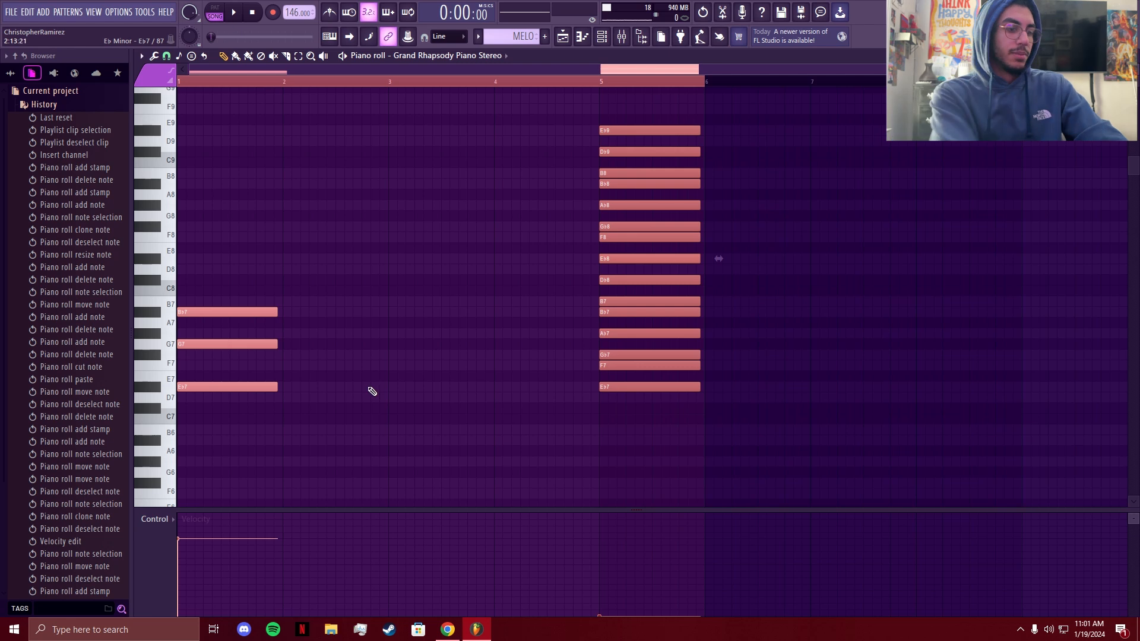
key("space")
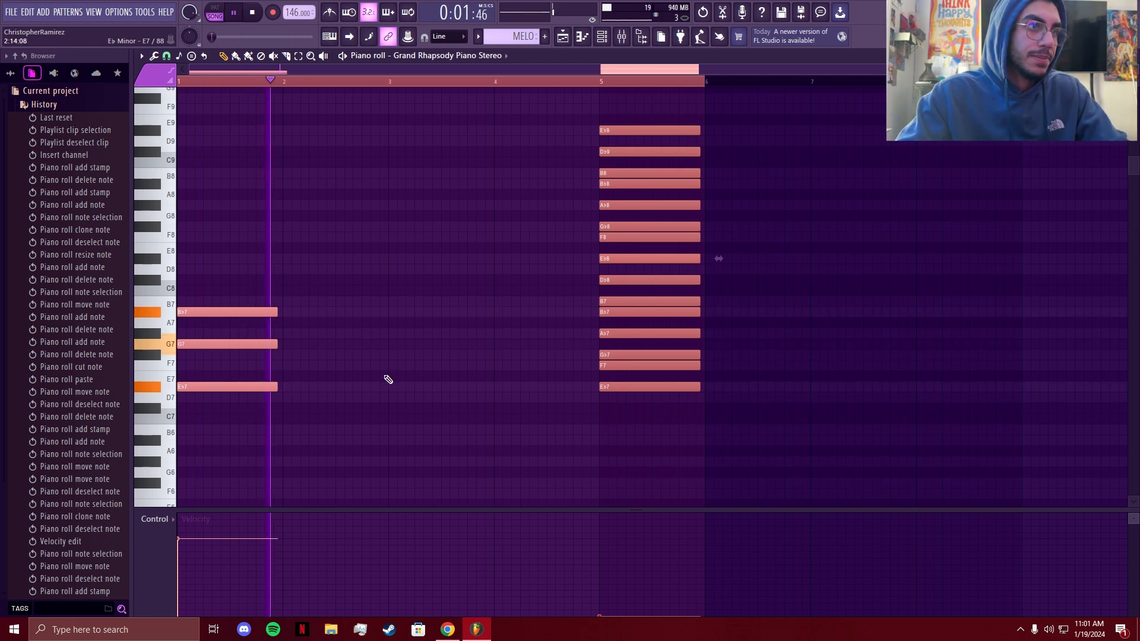
key("space")
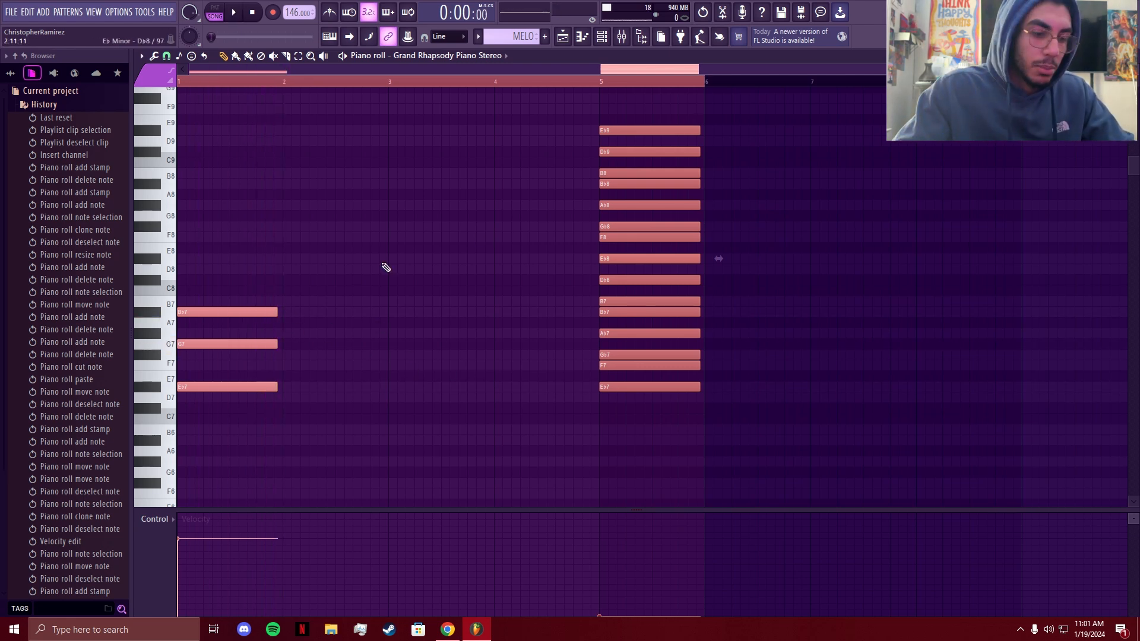
Step: Transpose the chord and the reference scale down one octave, play back the result, and deselect the notes
key("ctrl+Down")
key("space")
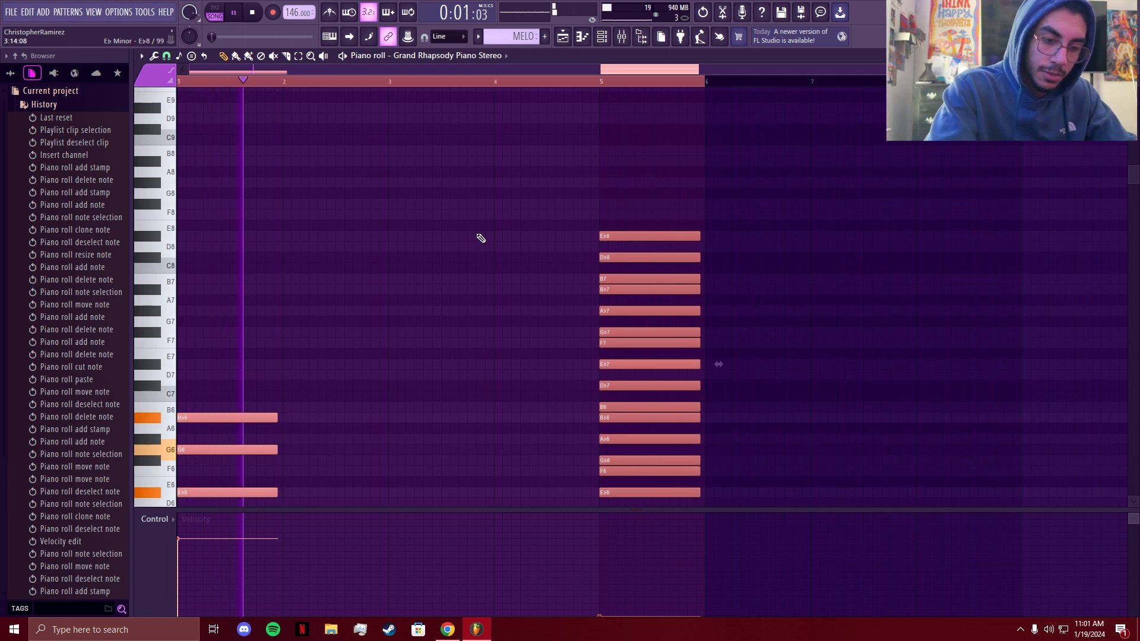
key("space")
scroll(679, 327, "down", 3)
scroll(680, 328, "down", 1)
scroll(600, 295, "up", 3)
left_click(823, 258, "ctrl")
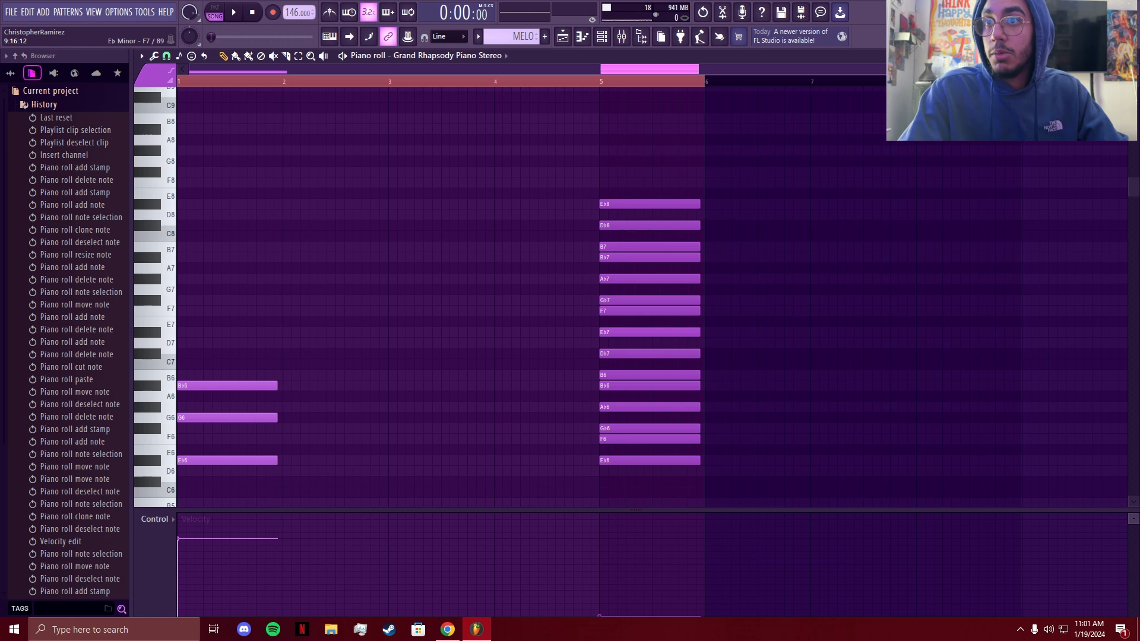
Step: Stamp a minor chord with Gb6 as its root at the start of bar 2 and deselect it
left_click(192, 58)
left_click(236, 150)
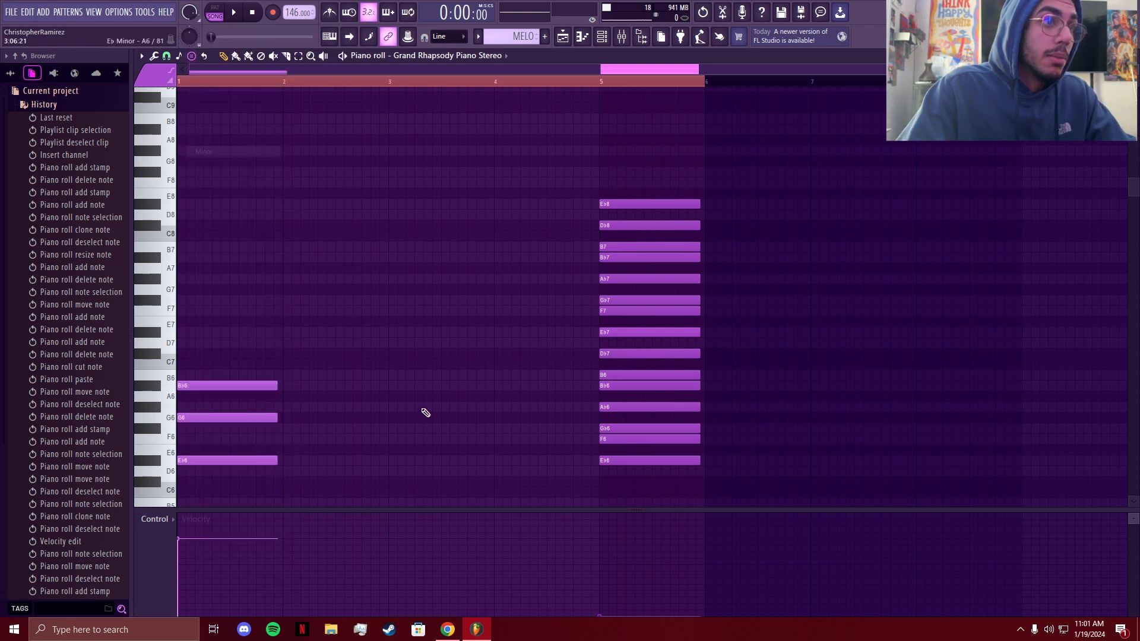
scroll(287, 441, "down", 1)
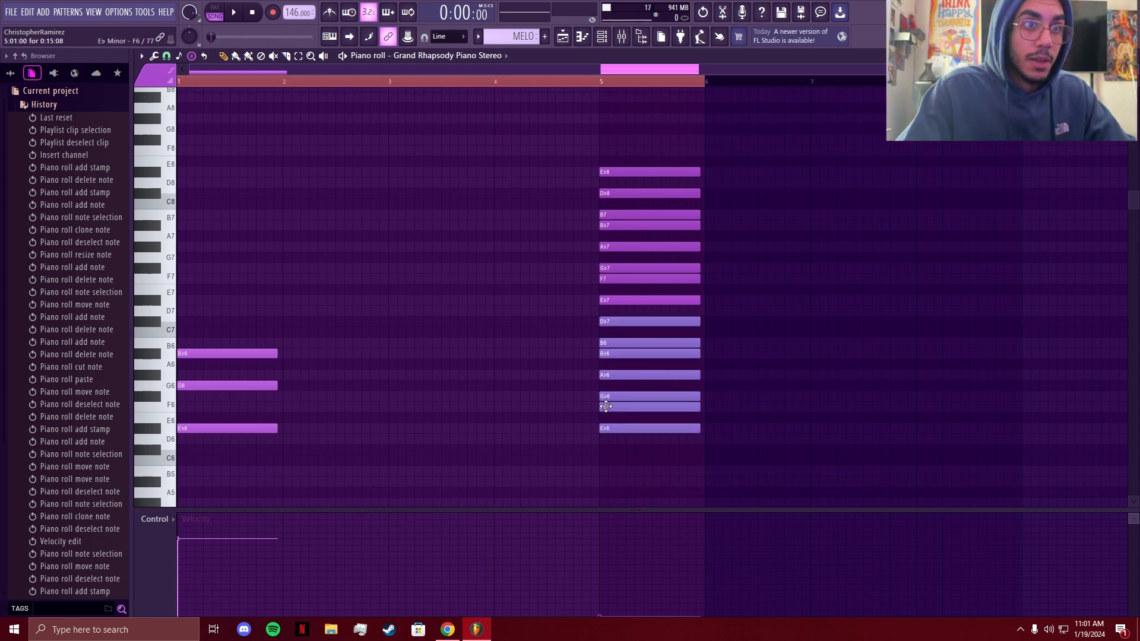
left_click(285, 394)
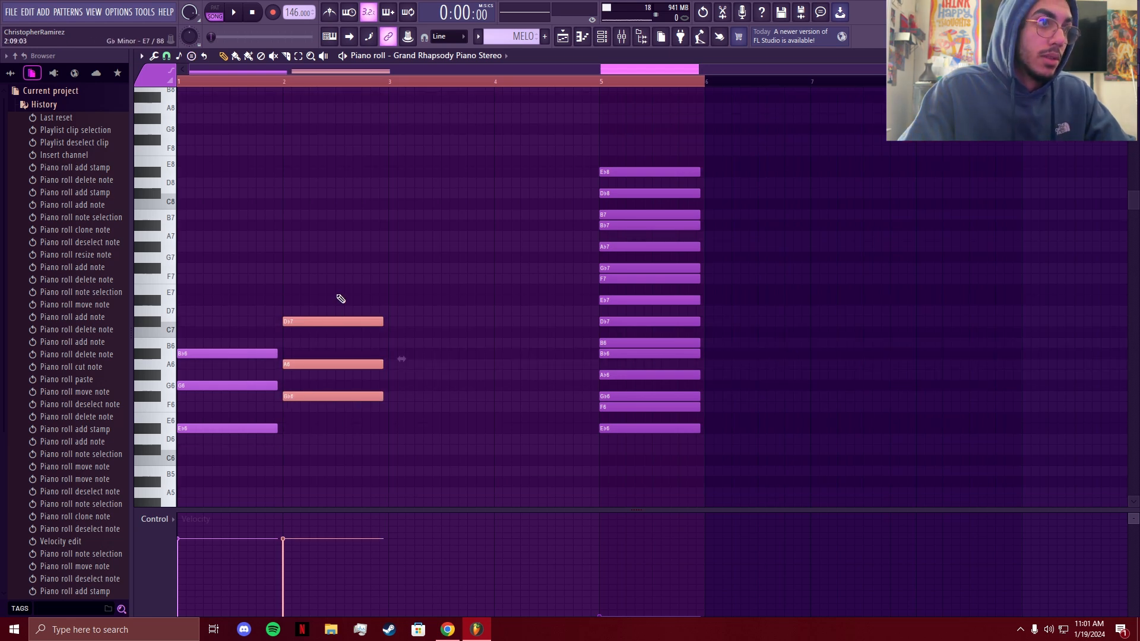
left_click(442, 450, "ctrl")
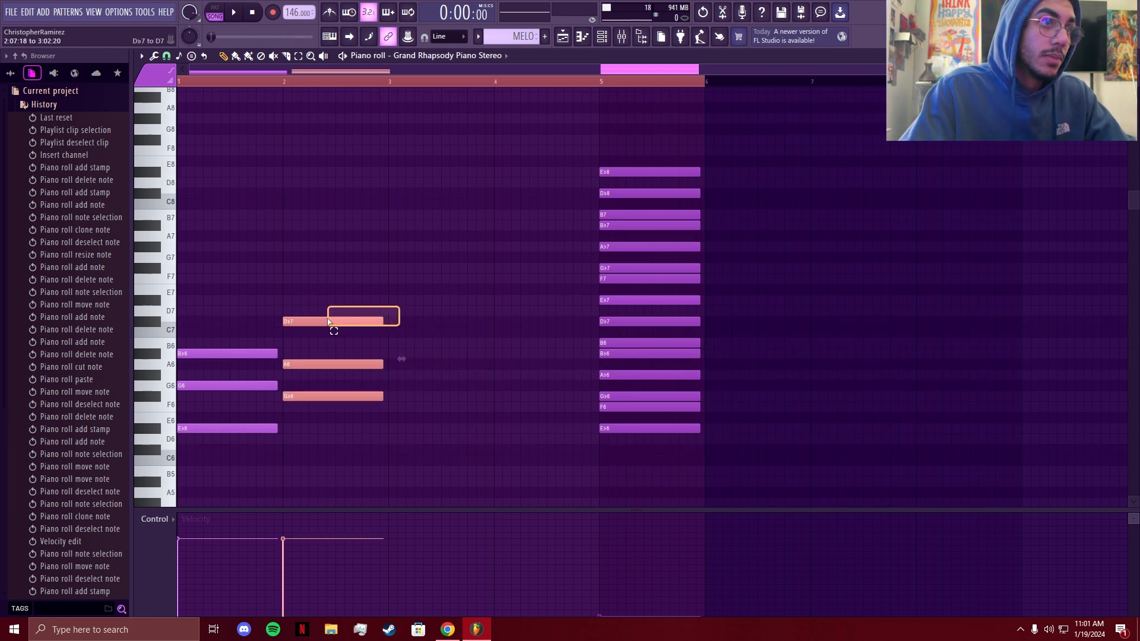
Step: Stamp a major chord with Ab6 as its root at the start of bar 3
scroll(341, 322, "down", 2)
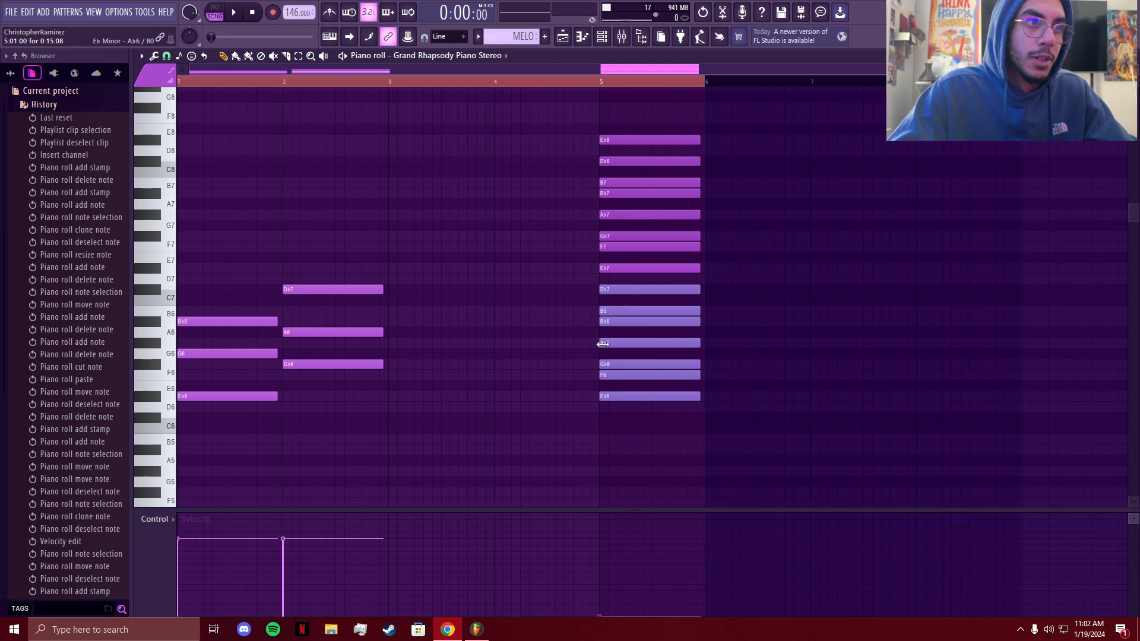
left_click(391, 343)
right_click(391, 343)
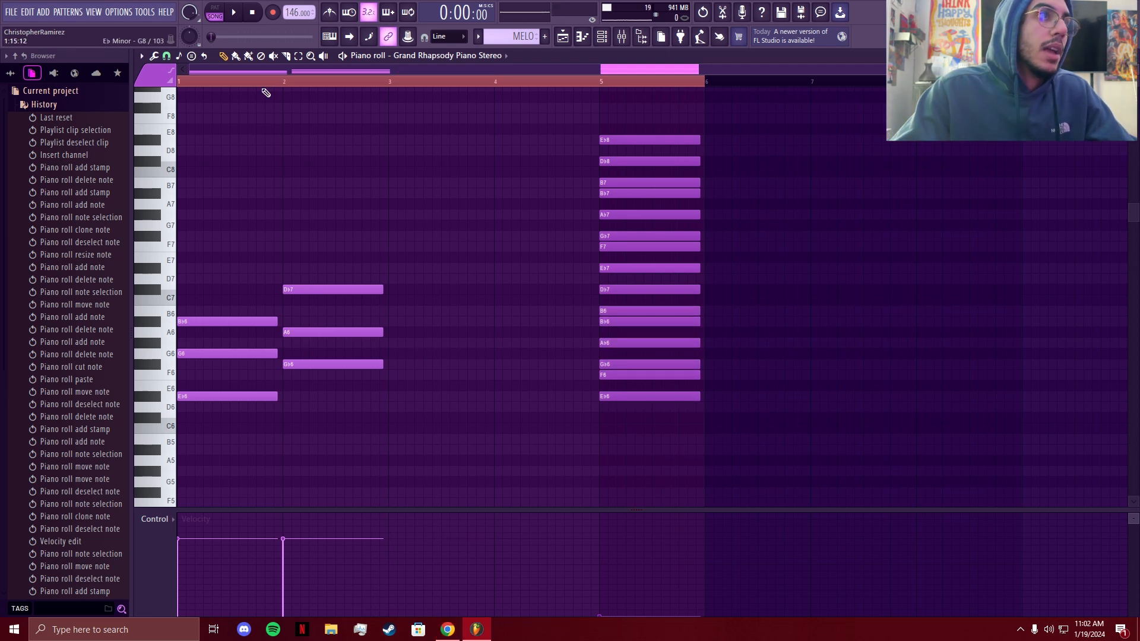
left_click(190, 58)
mouse_move(219, 137)
left_click(303, 125)
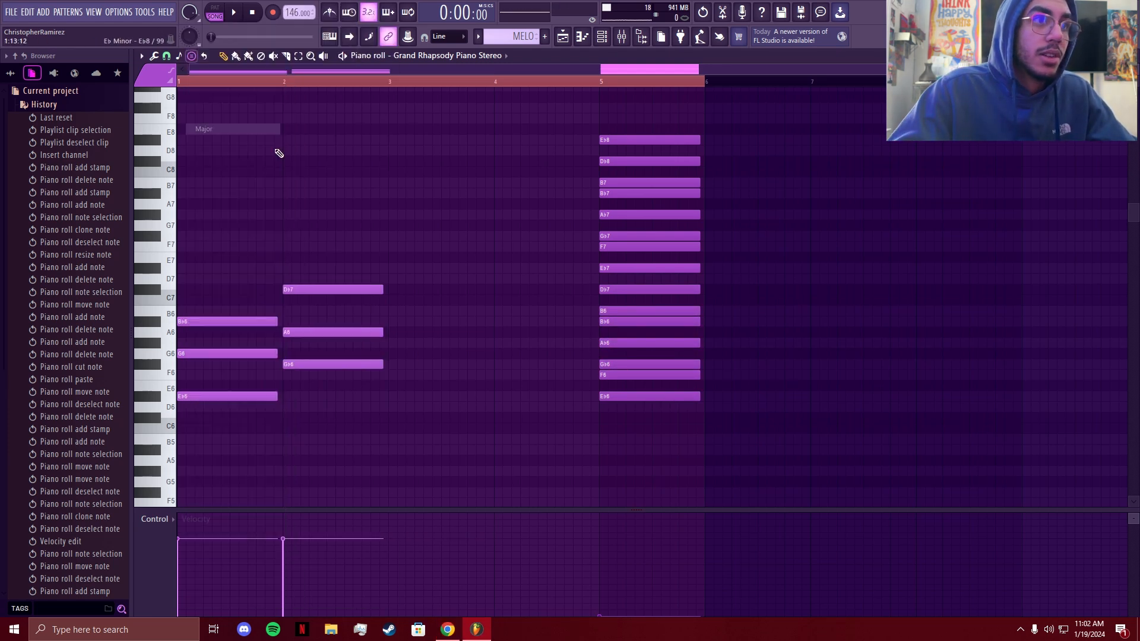
left_click(395, 344)
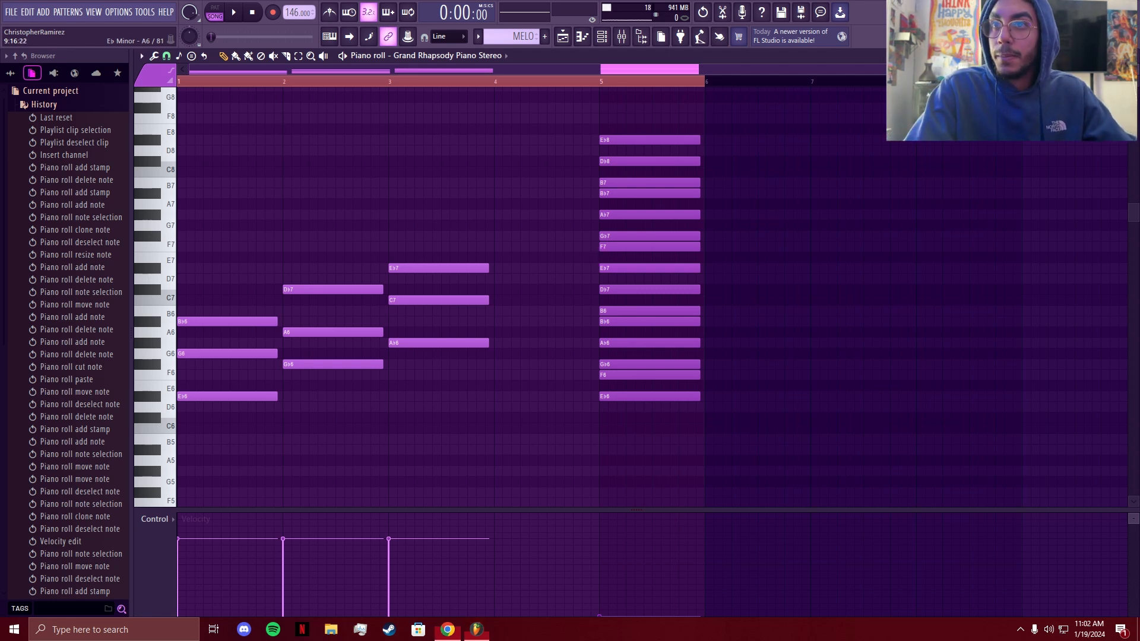
Step: Stamp a major chord rooted on Bb6 at the start of bar 4 and lengthen all four chords to fill their bars
left_click(499, 322)
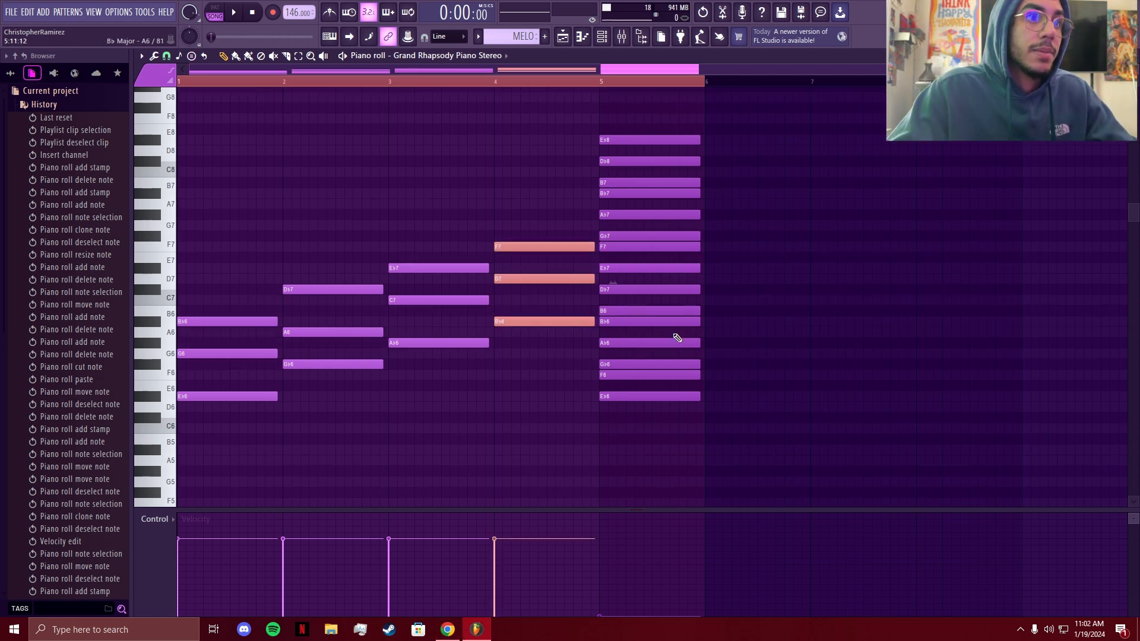
left_click(575, 314)
right_click(582, 313)
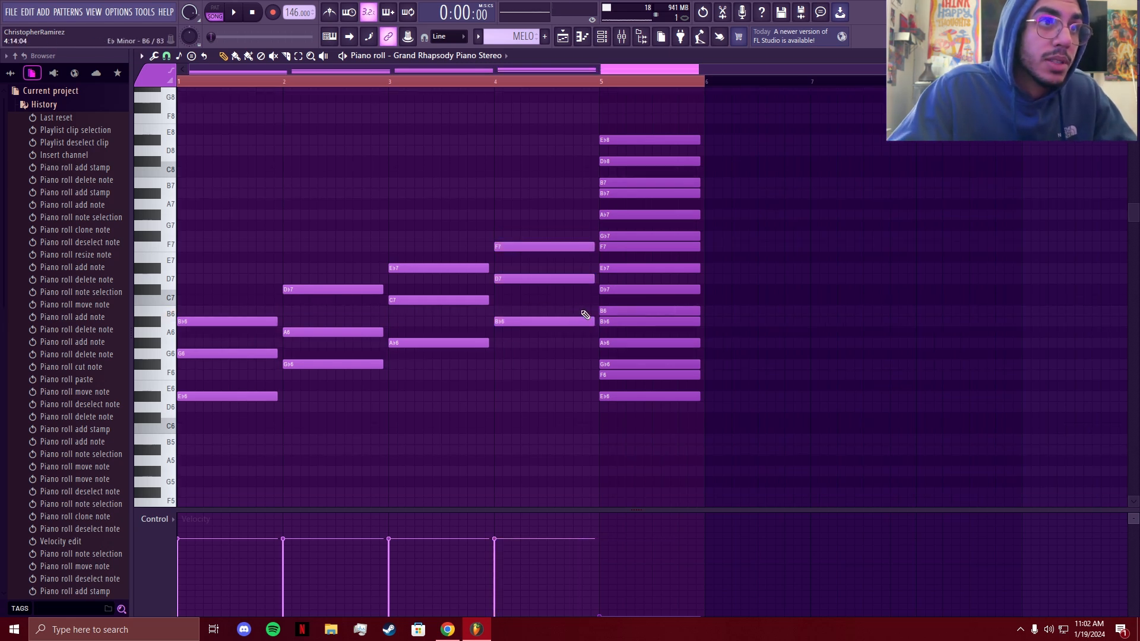
left_click(596, 322)
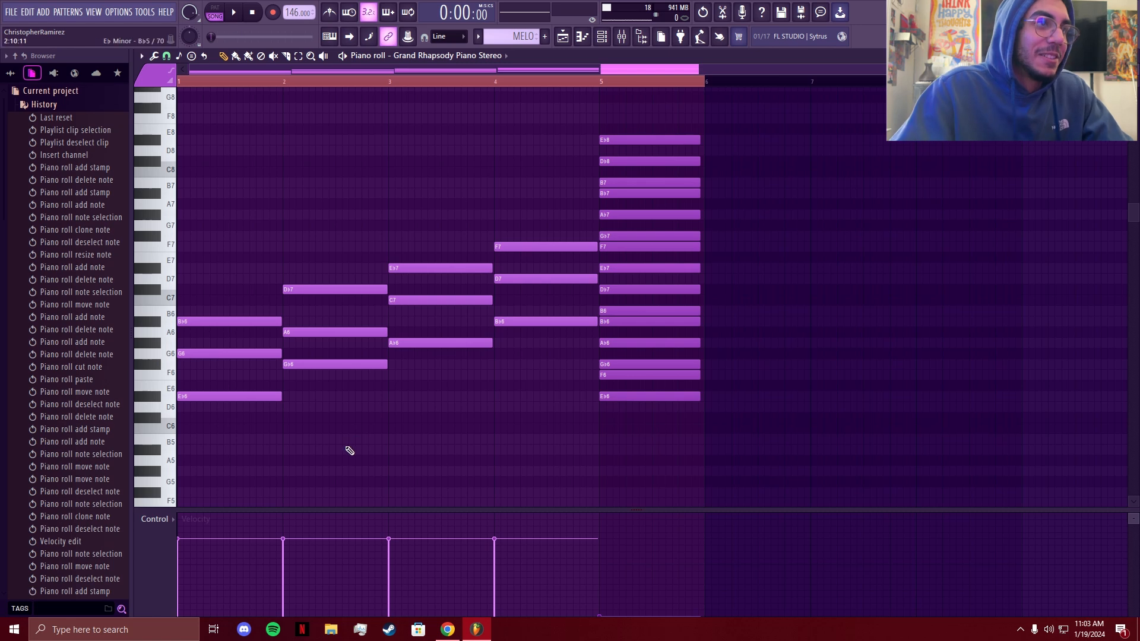
Step: Lower the chords in bars 3 and 4 by one octave and save the project
key("space")
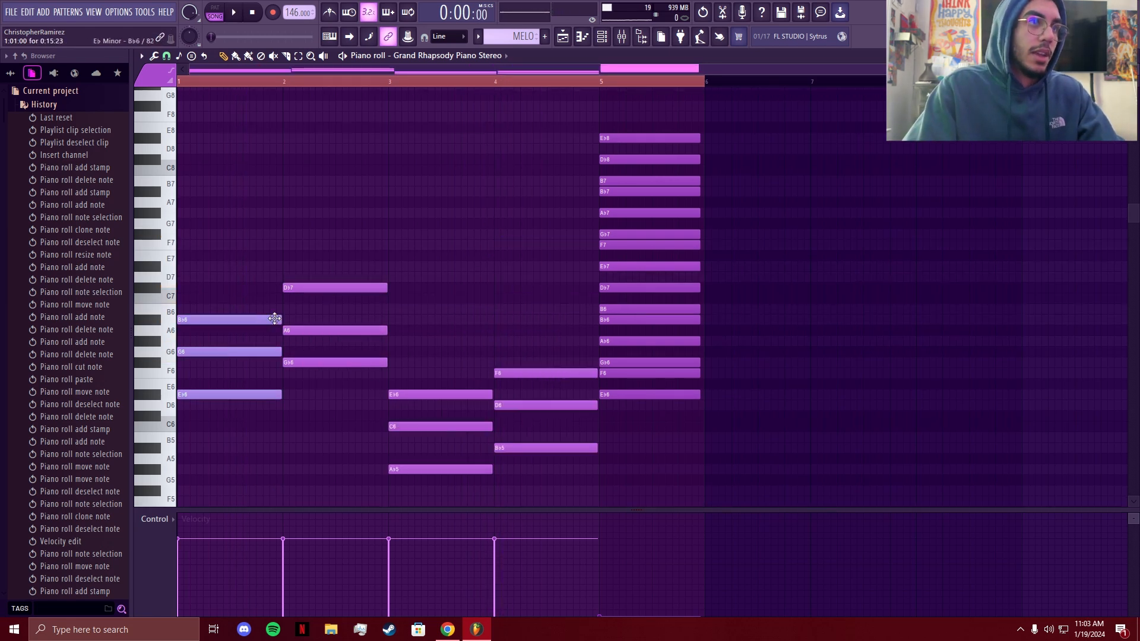
key("space")
key("ctrl+s")
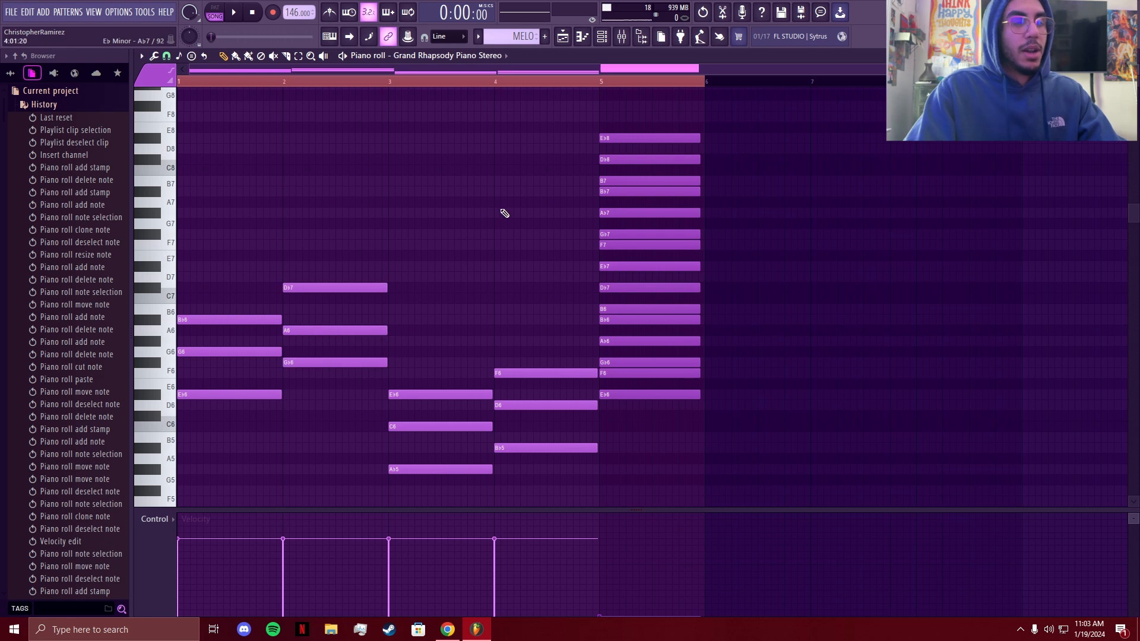
Step: Play back the four-chord progression from the start
key("space")
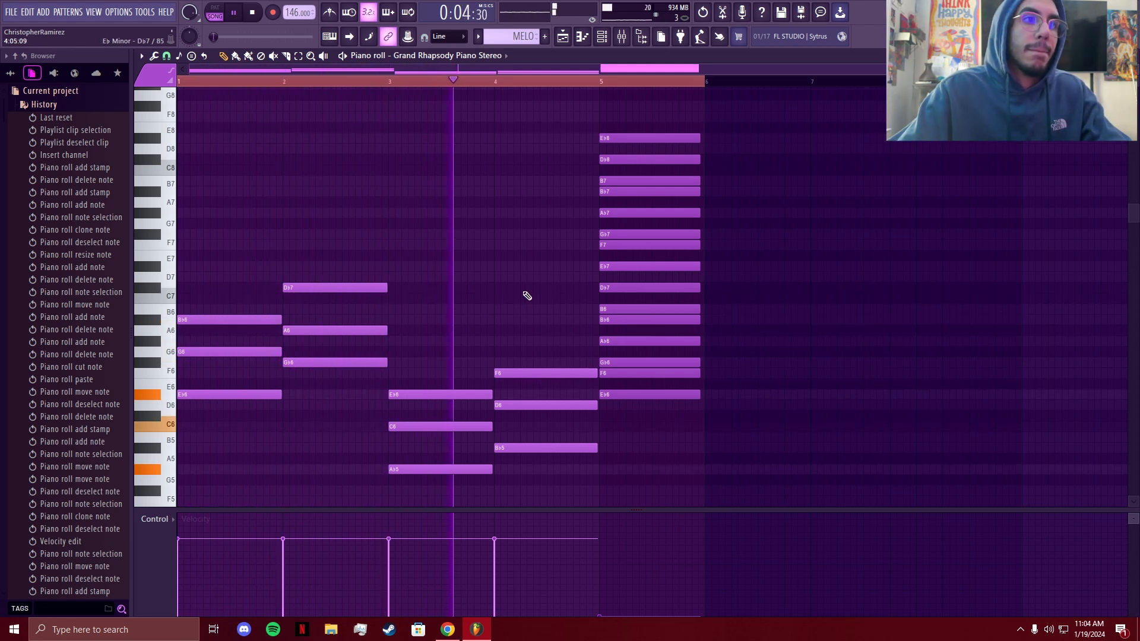
key("space")
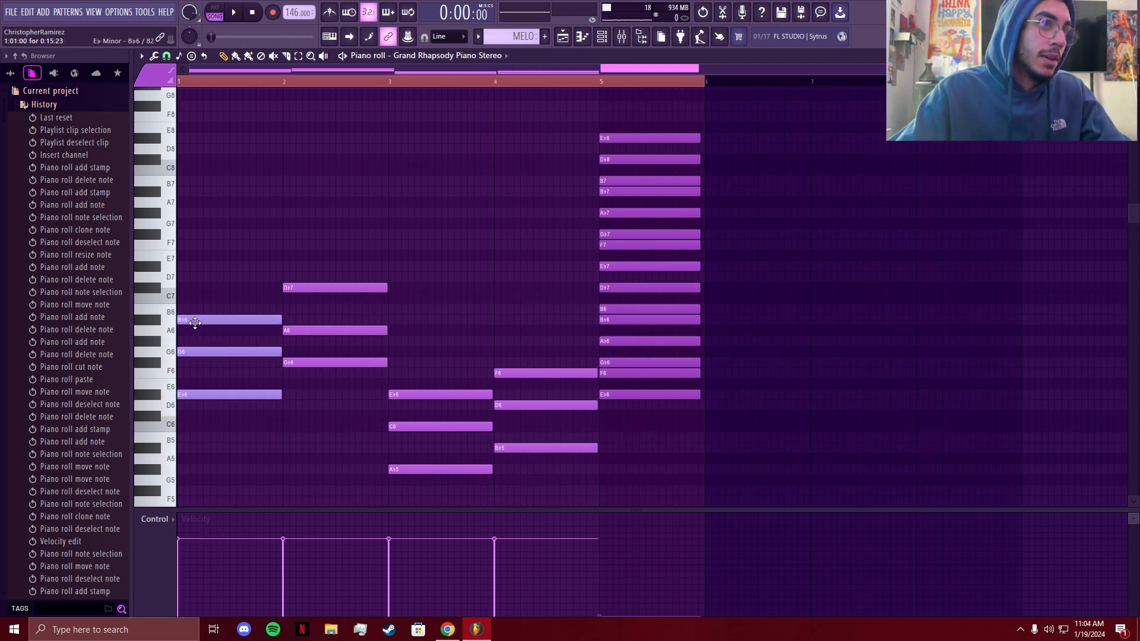
Step: Replace the stamped chord in bar 1 with separate Bb6, G6 and Eb6 notes at the bar's start
left_click(287, 320)
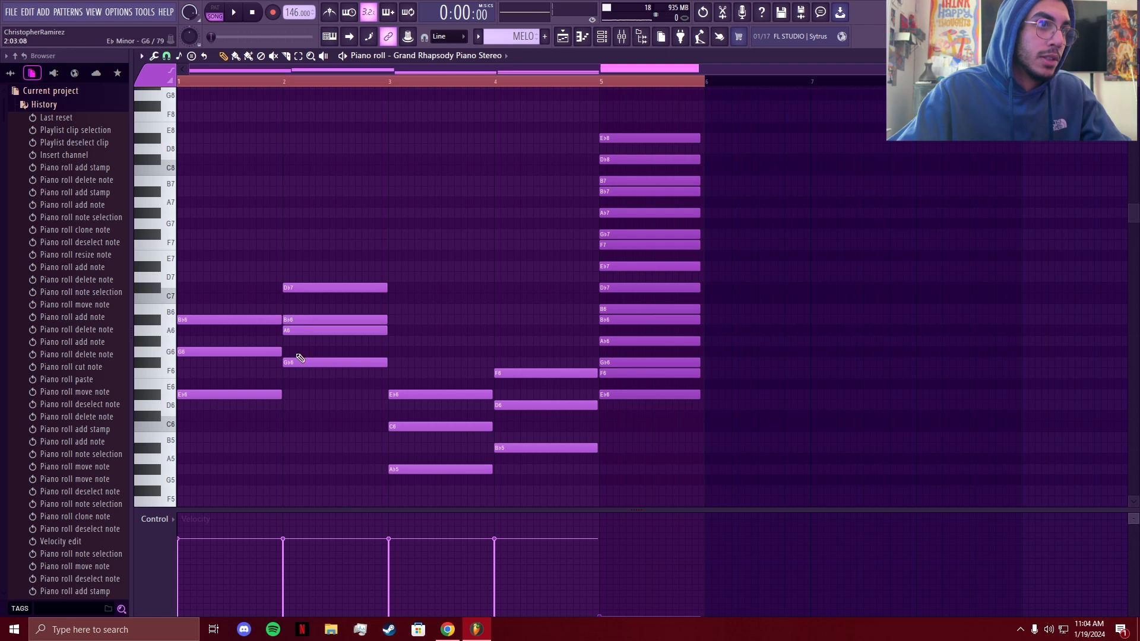
left_click(285, 352)
left_click(288, 394)
right_click(268, 393)
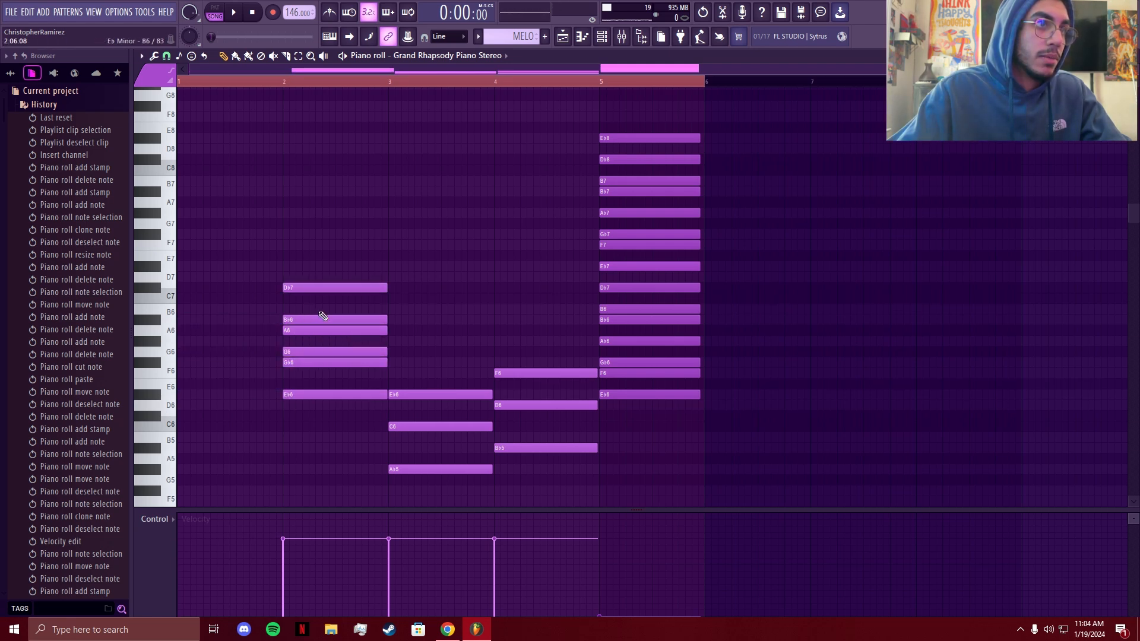
left_click_drag(323, 319, 188, 321)
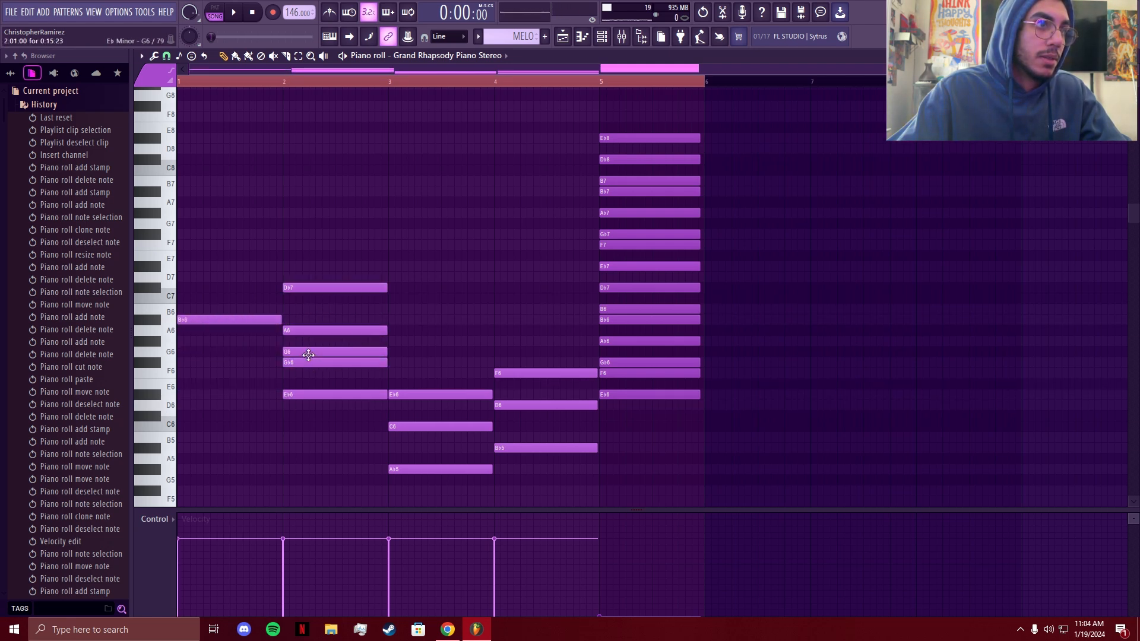
left_click_drag(296, 351, 190, 351)
left_click_drag(296, 394, 191, 394)
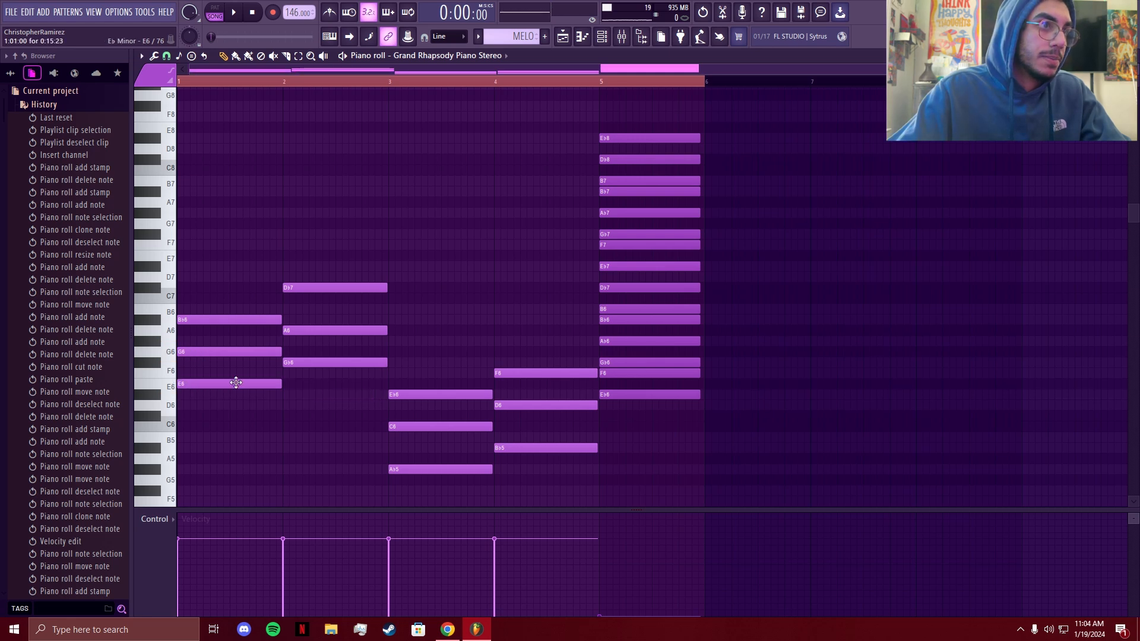
key("space")
key("space")
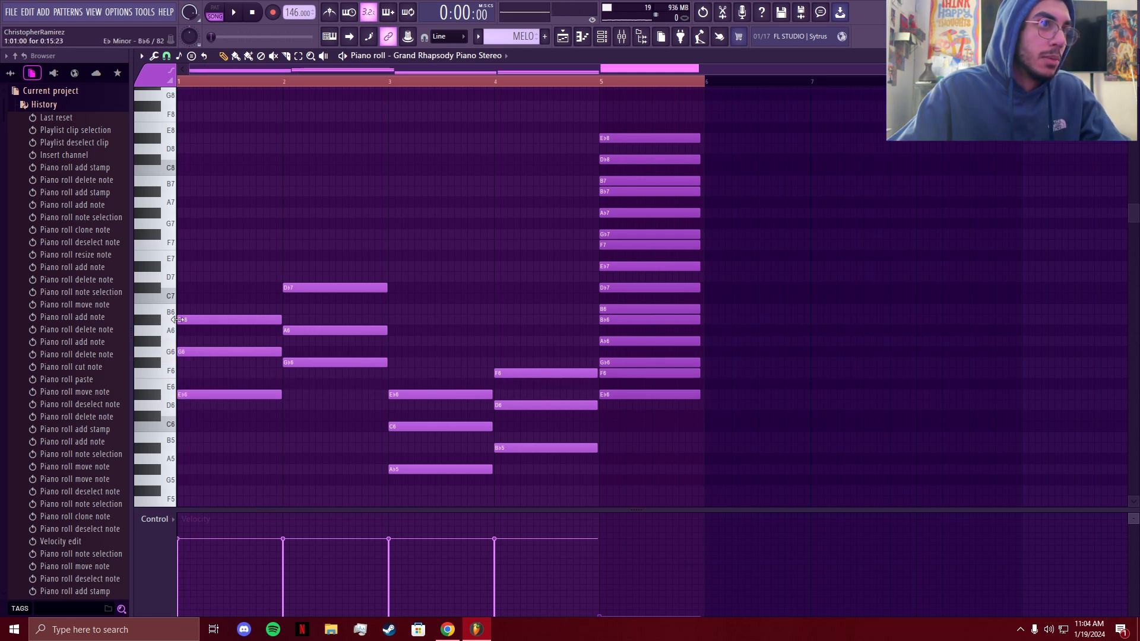
Step: Stagger the bar 1 notes in the order G6, Bb6, Eb6 an eighth note apart, and shorten G6 and Eb6
left_click_drag(180, 320, 190, 320)
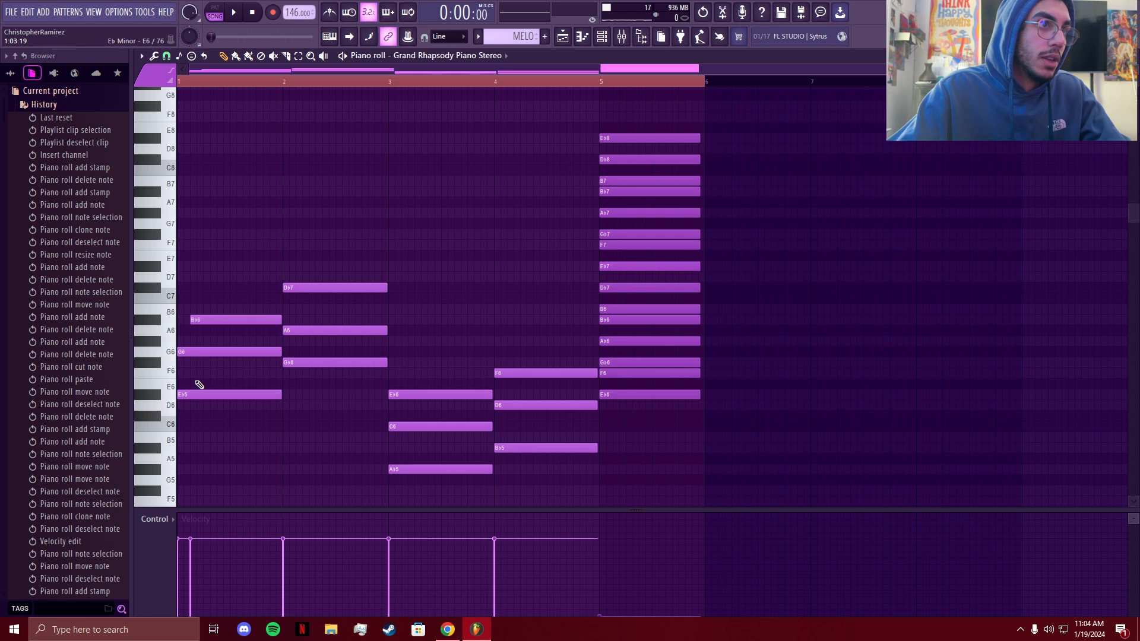
left_click_drag(179, 396, 204, 397)
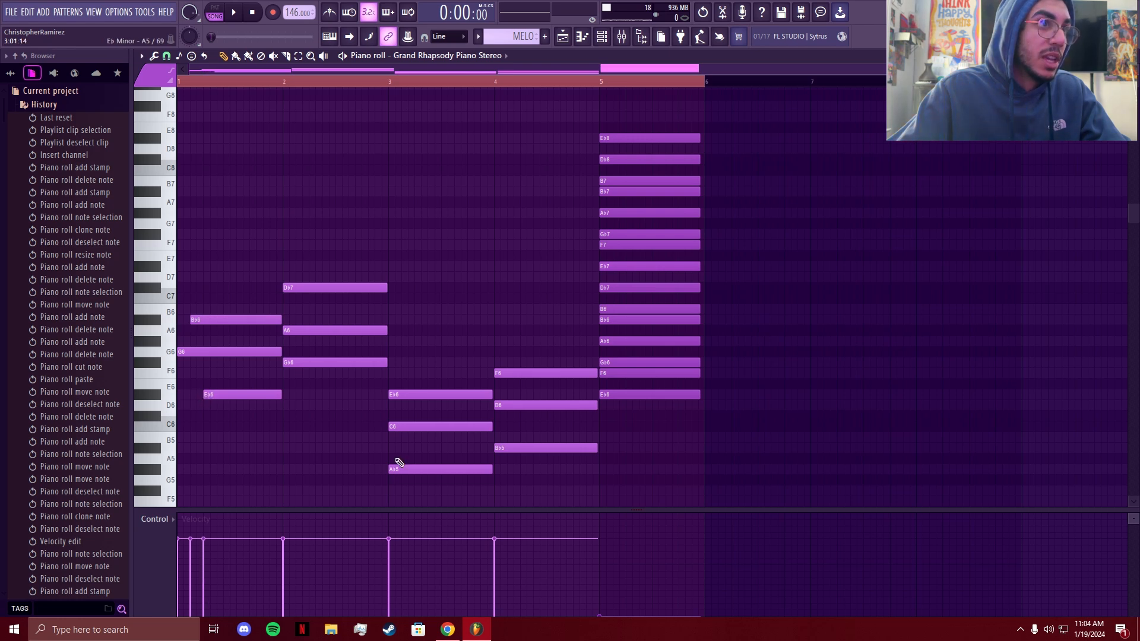
key("space")
key("space")
left_click_drag(280, 394, 221, 396)
left_click_drag(281, 351, 188, 352)
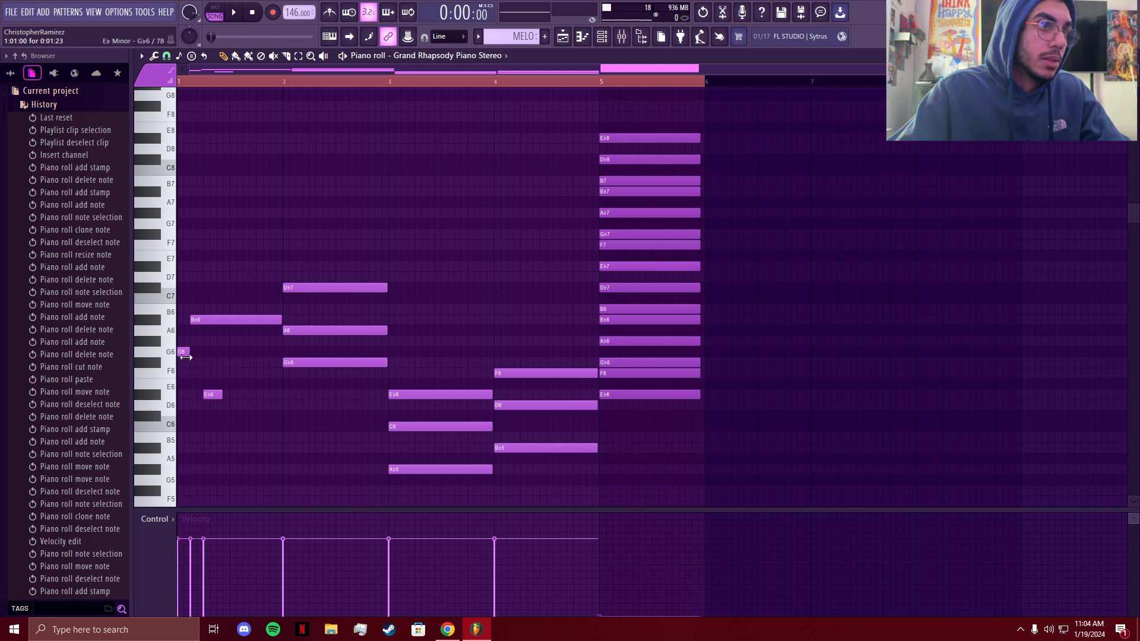
Step: Shorten Bb6, repeat the G6-Bb6-Eb6 pattern twice more across bar 1, and delete the extra Eb6 at the start of bar 2
mouse_move(277, 319)
left_mouse_down()
mouse_move(199, 320)
mouse_move(169, 419)
mouse_move(248, 398)
left_mouse_up()
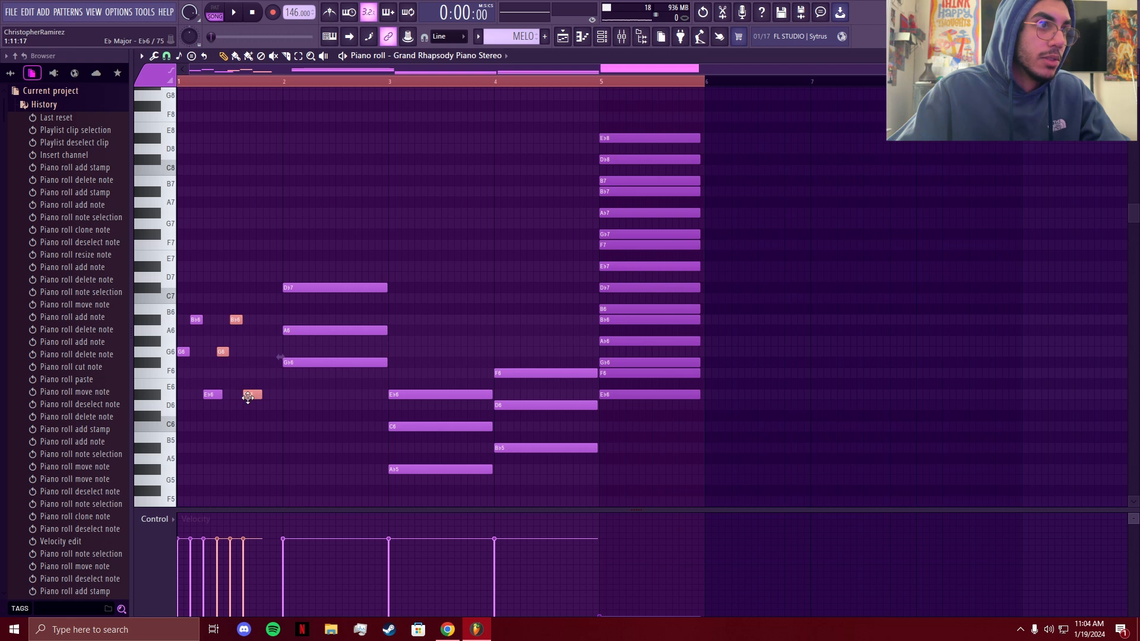
key("space")
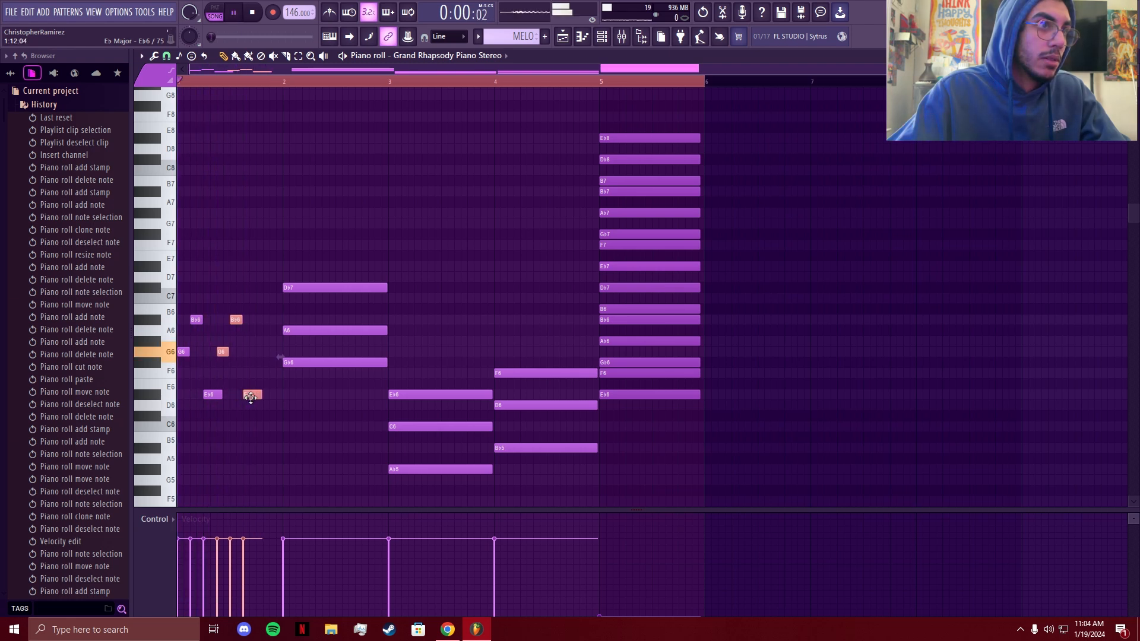
key("space")
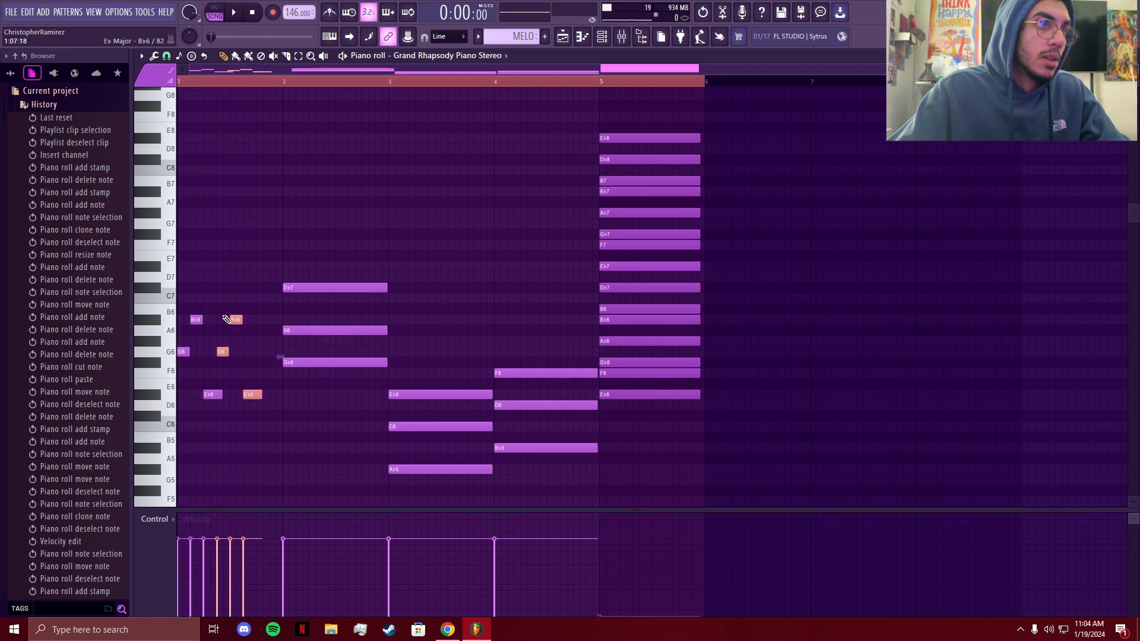
left_click_drag(252, 396, 298, 400)
key("space")
key("space")
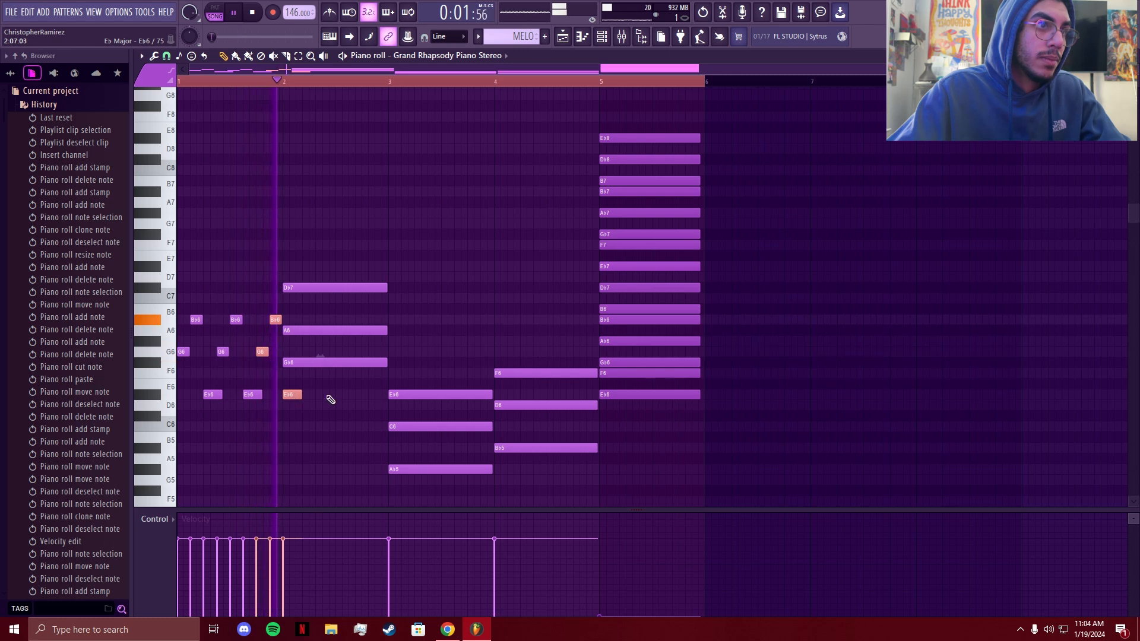
key("space")
right_click(292, 394)
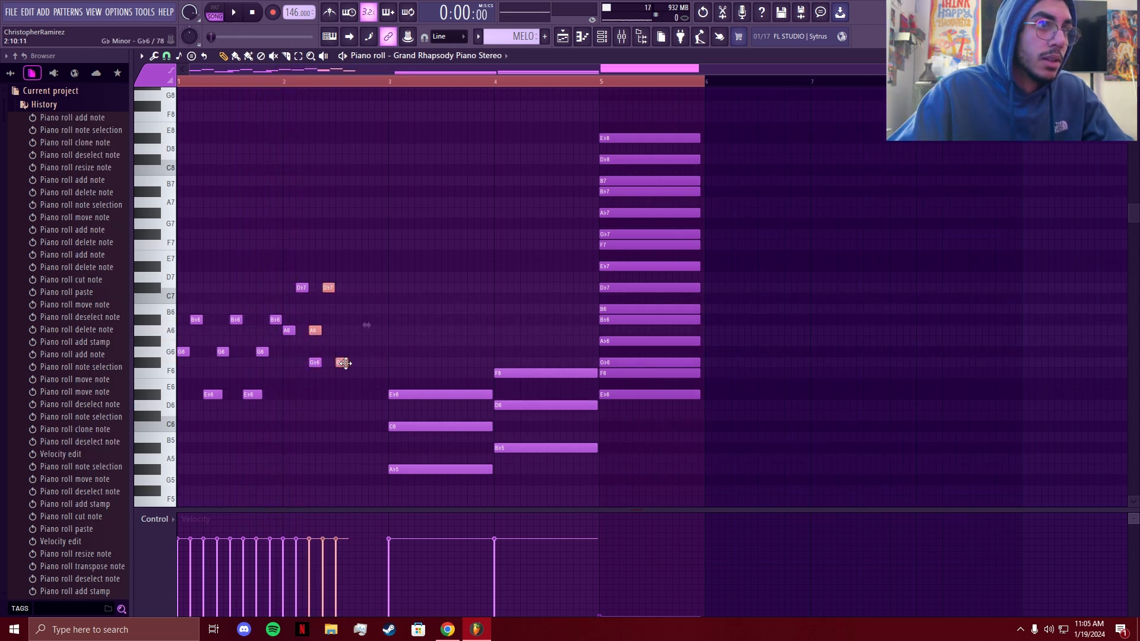
Step: Repeat the A6-Db7-Gb6 pattern to fill bar 2, delete the extra Gb6 in bar 3, and play the melody back
left_click_drag(345, 363, 395, 364)
right_click(395, 364)
left_click(402, 371, "ctrl")
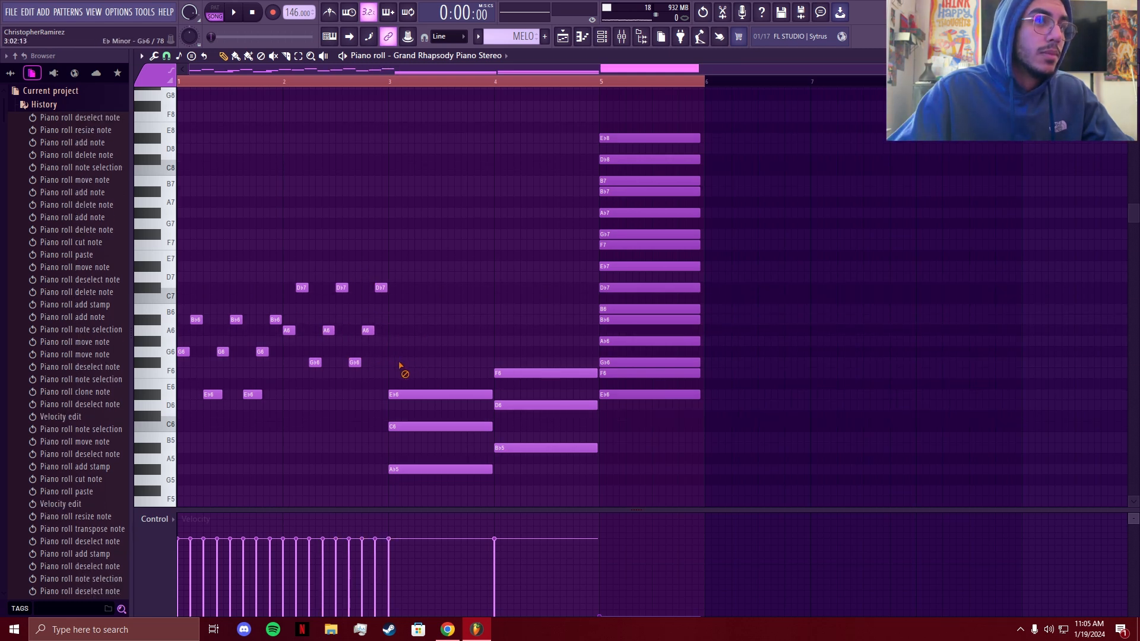
key("space")
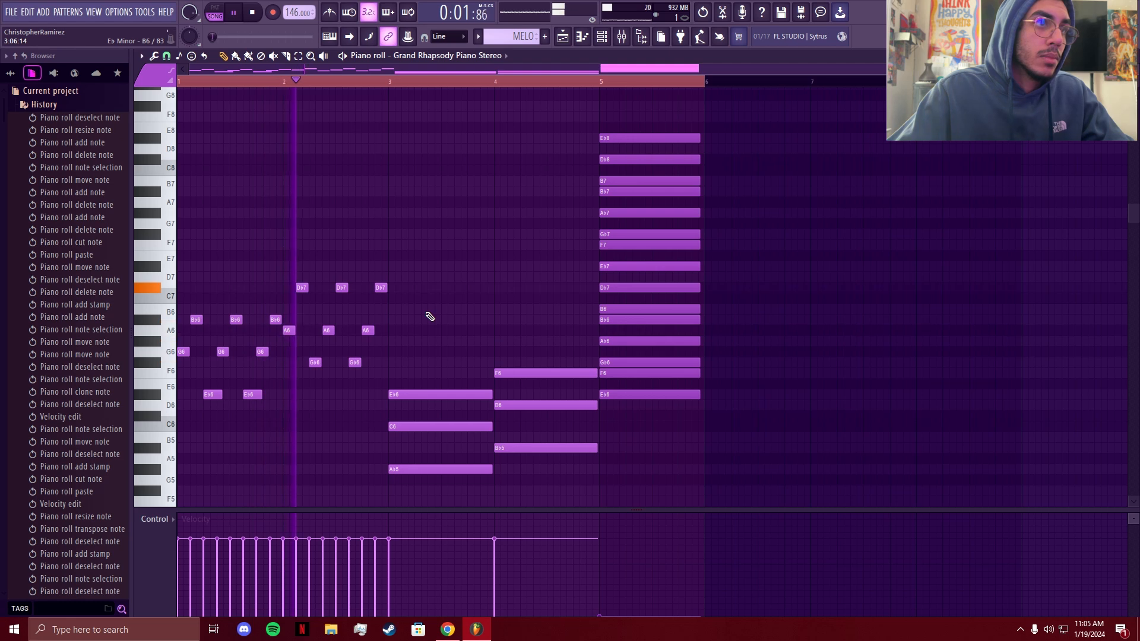
key("space")
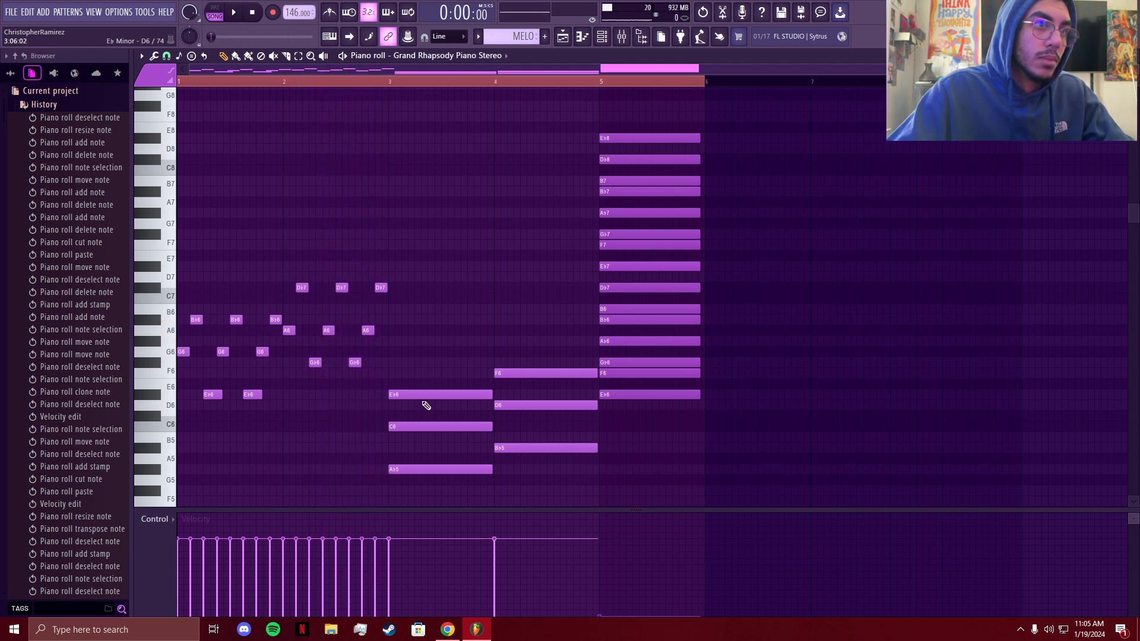
Step: Replace the stamped chord in bar 3 with separate Eb6, C6 and Ab5 notes, starting Ab5 a quarter note into the bar
scroll(423, 368, "down", 2)
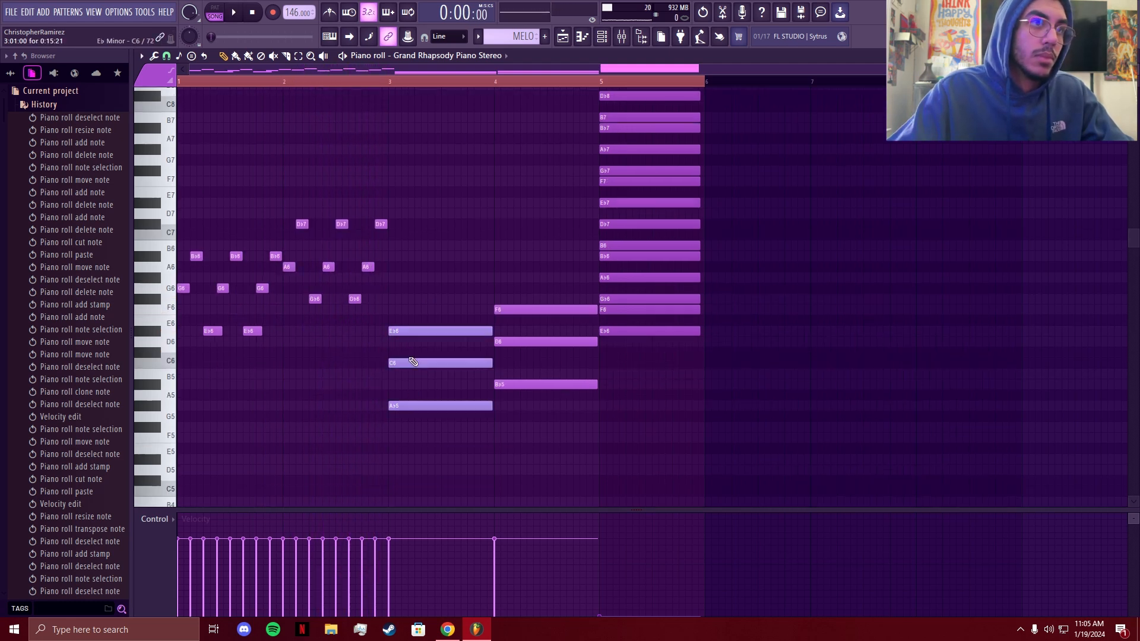
left_click(376, 331)
left_click(364, 330)
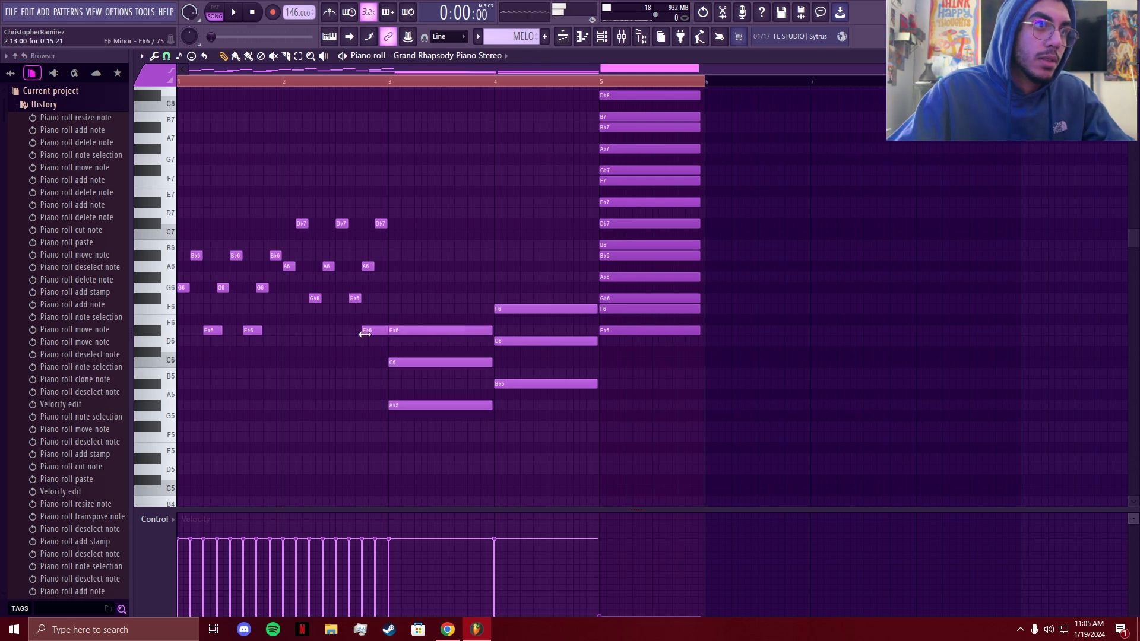
left_click(368, 363)
left_click(368, 407)
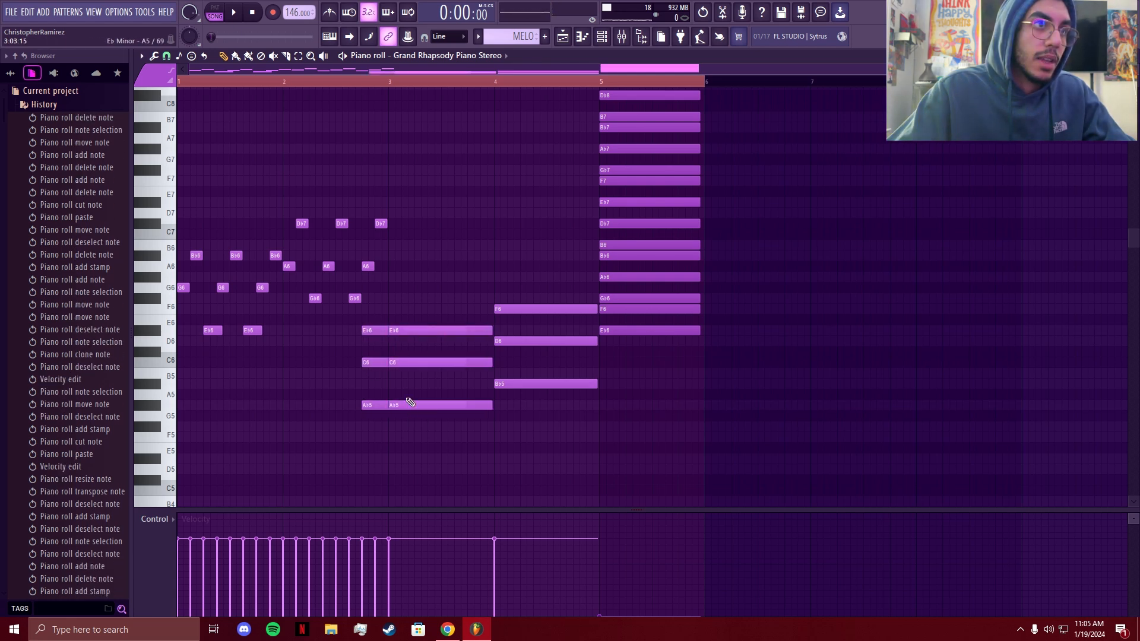
right_click(409, 405)
left_click_drag(408, 334, 438, 362)
mouse_move(419, 406)
left_mouse_down()
mouse_move(461, 410)
mouse_move(434, 406)
left_mouse_up()
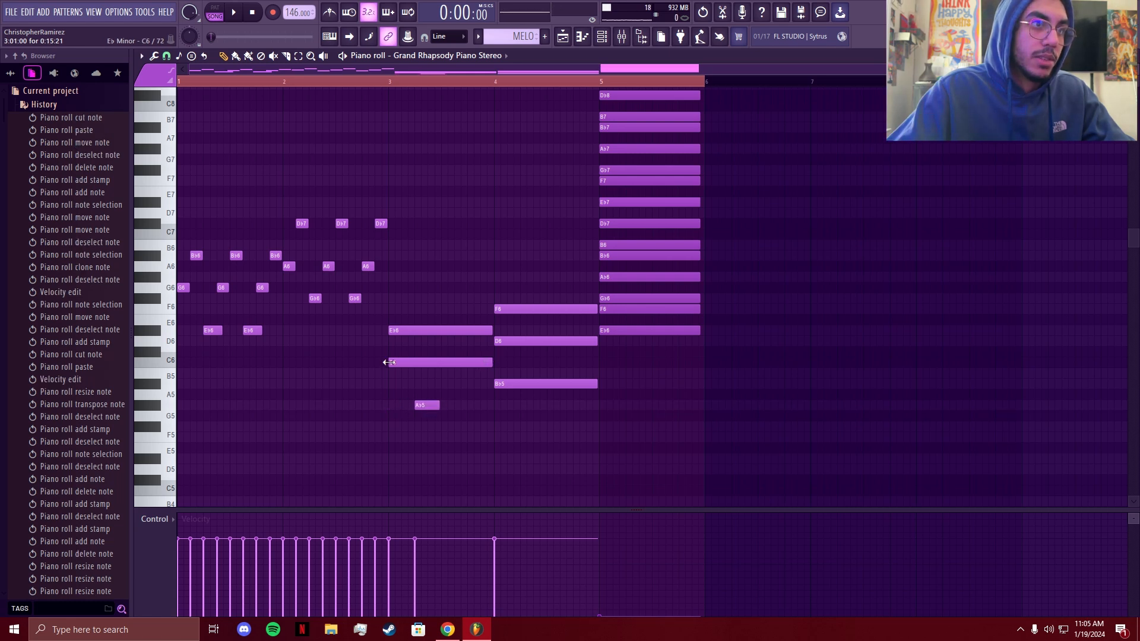
Step: Start C6 slightly after Eb6 in bar 3, shorten Eb6, C6 and Ab5 into brief notes, and listen to them
left_click_drag(389, 362, 395, 362)
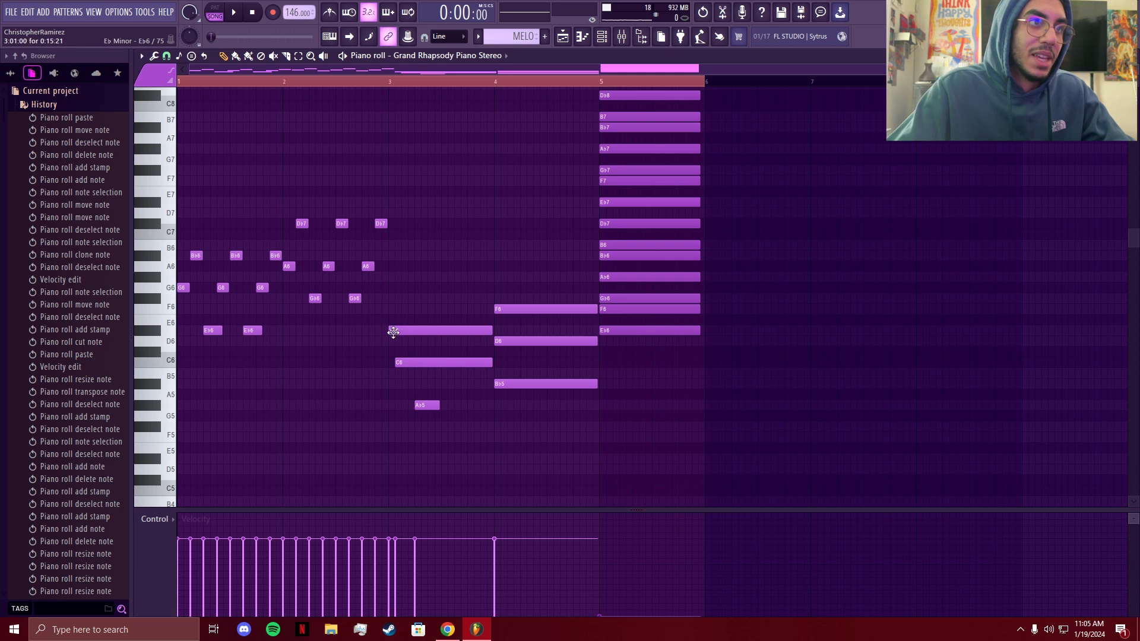
left_click_drag(480, 363, 415, 369)
left_click_drag(492, 325, 430, 336)
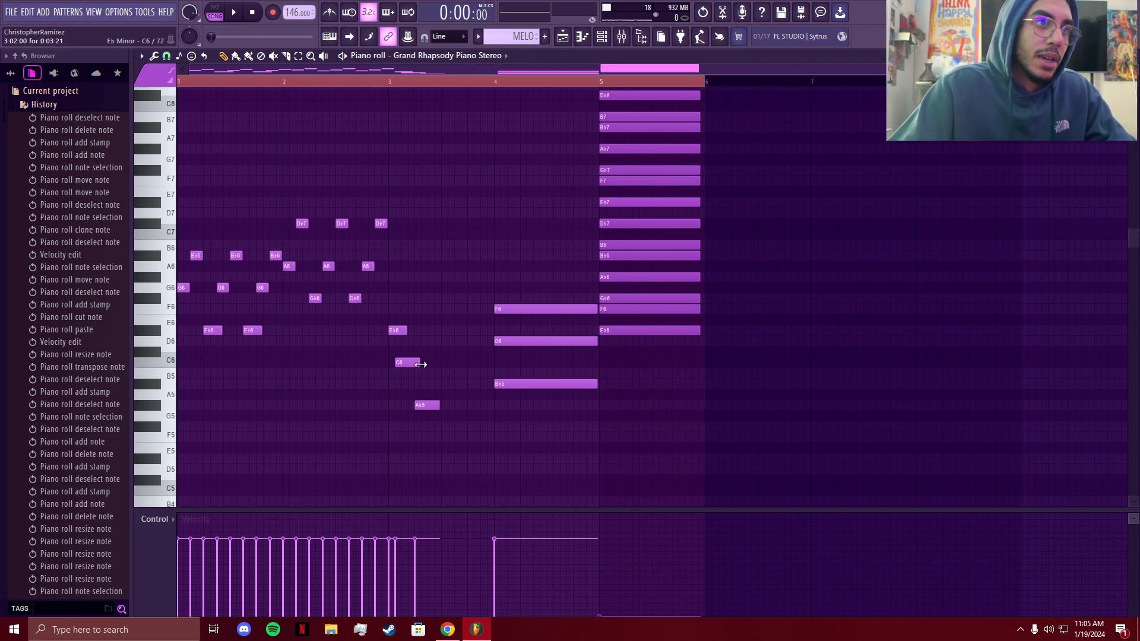
left_click_drag(420, 364, 403, 370)
left_click_drag(395, 305, 426, 405)
key("space")
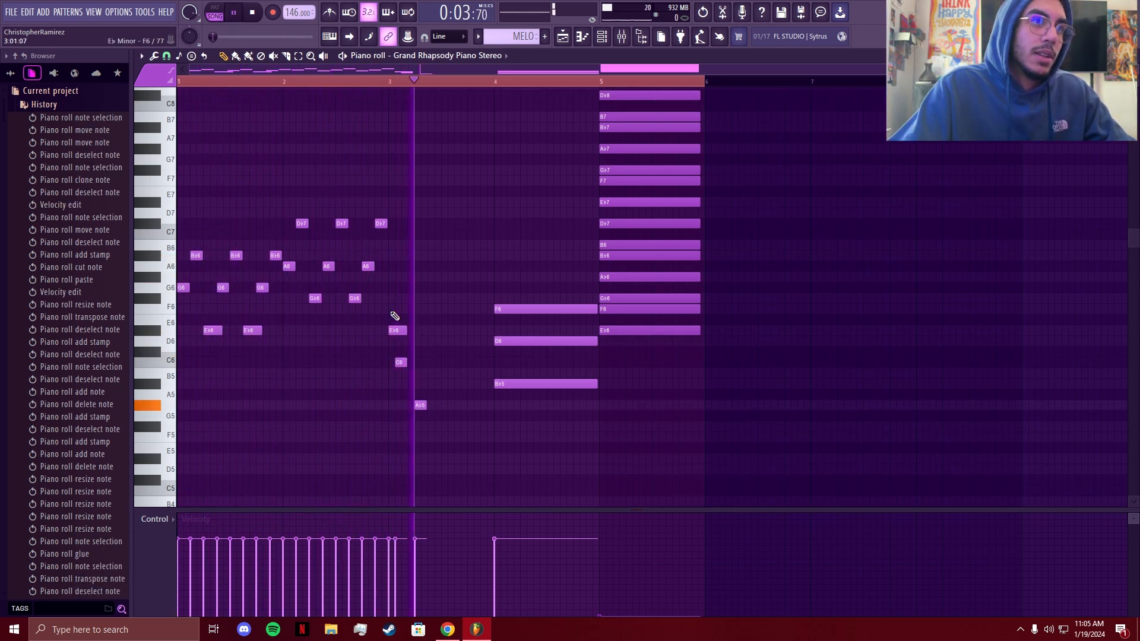
key("space")
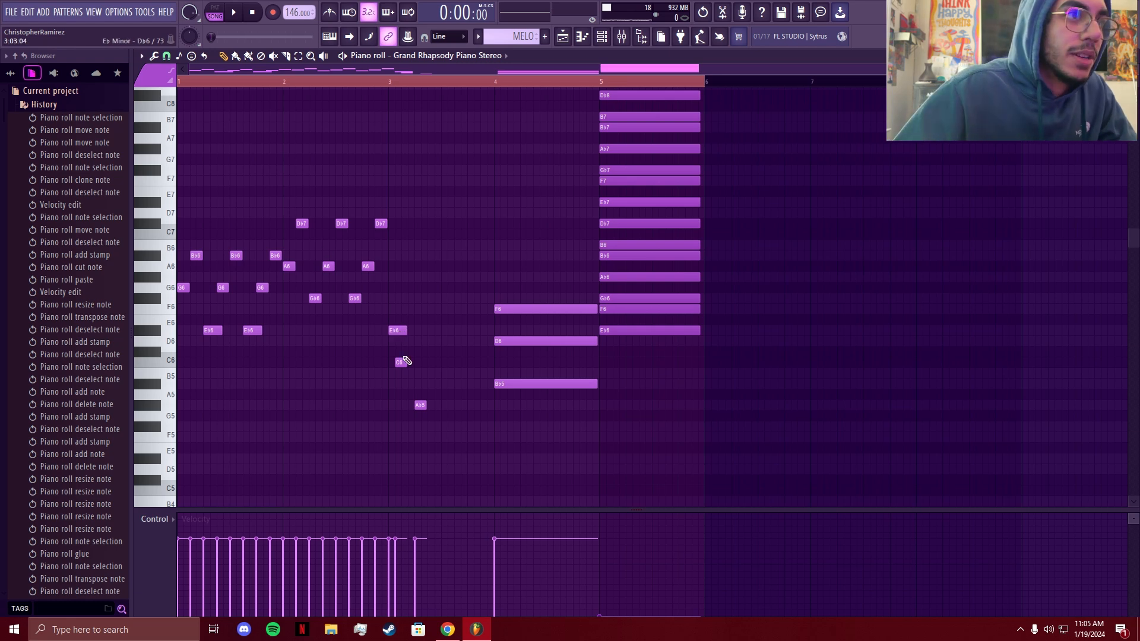
Step: Reorder the bar 3 notes as C6, Eb6, Ab5, repeat the pattern across the bar, and delete the extra Ab5 in bar 4
mouse_move(401, 361)
left_mouse_down()
mouse_move(415, 333)
mouse_move(420, 405)
mouse_move(491, 405)
left_mouse_up()
key("space")
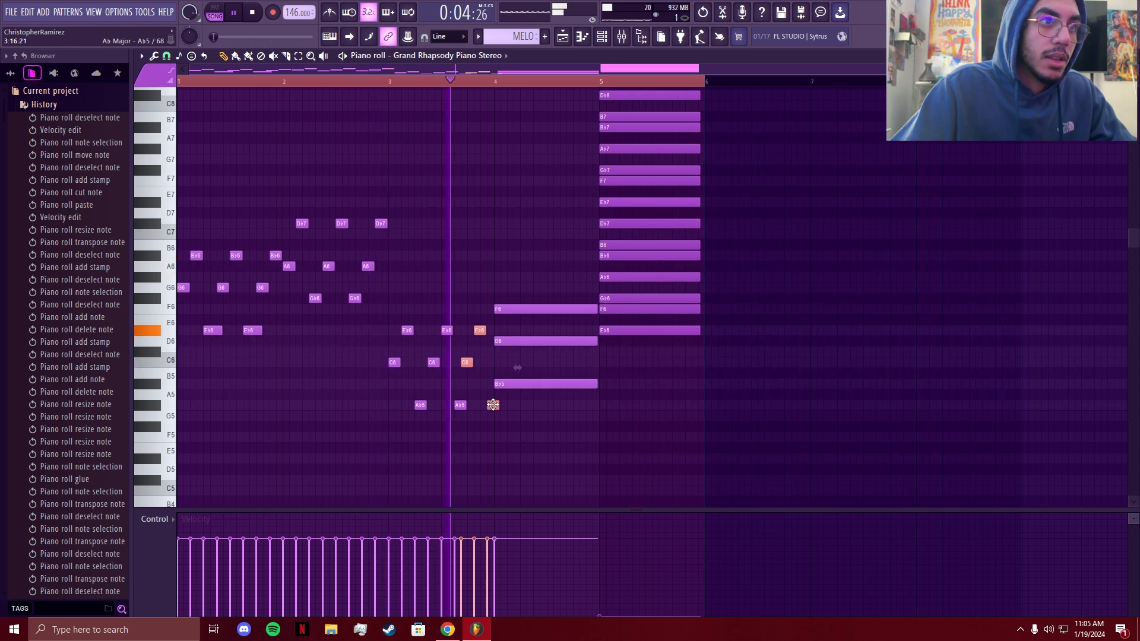
left_click(506, 412)
right_click(494, 405)
key("space")
left_click_drag(479, 330, 472, 362)
key("space")
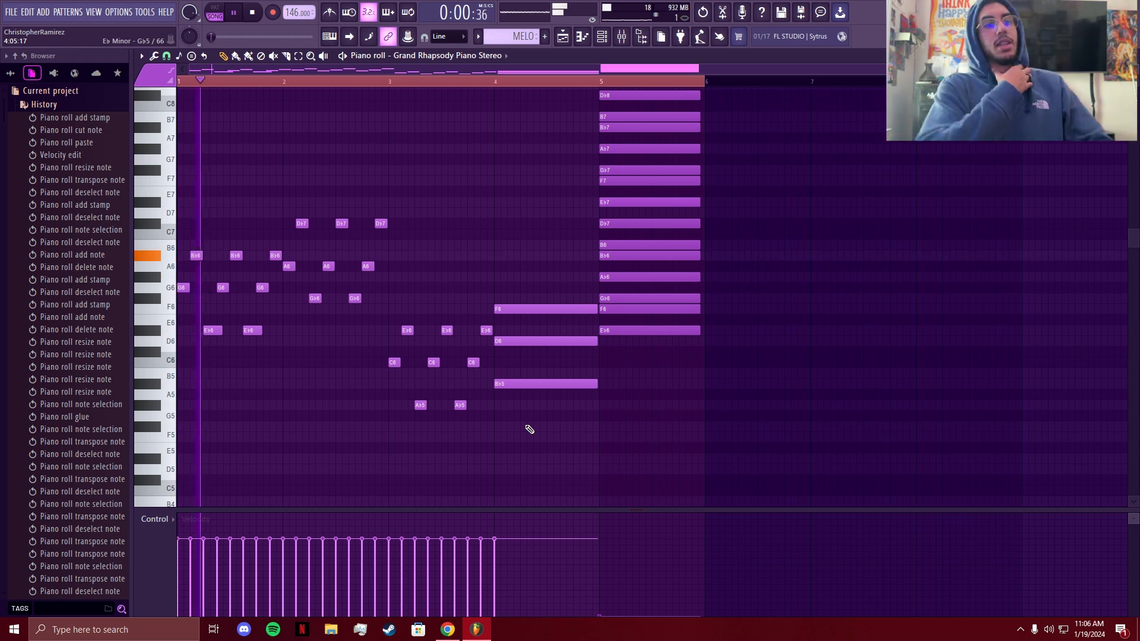
Step: Replace the stamped chord in bar 4 with short separate notes D6, F6 and Bb5, staggered an eighth note apart
right_click(531, 311)
key("ctrl+z")
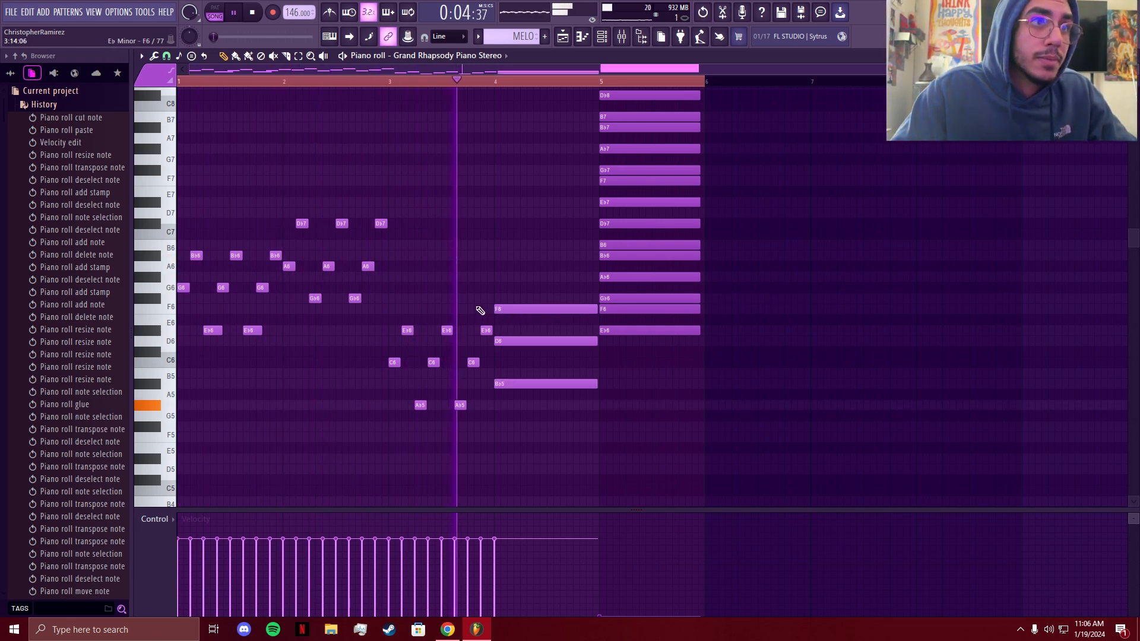
key("space")
left_click(485, 309)
left_click(485, 340)
left_click(486, 384)
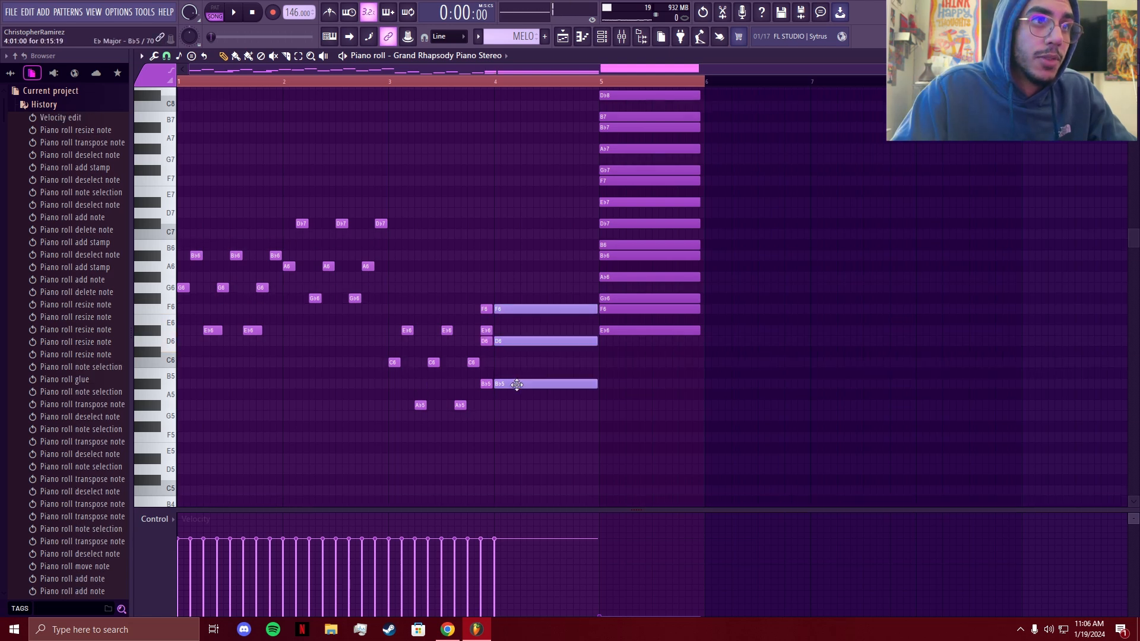
right_click(504, 384)
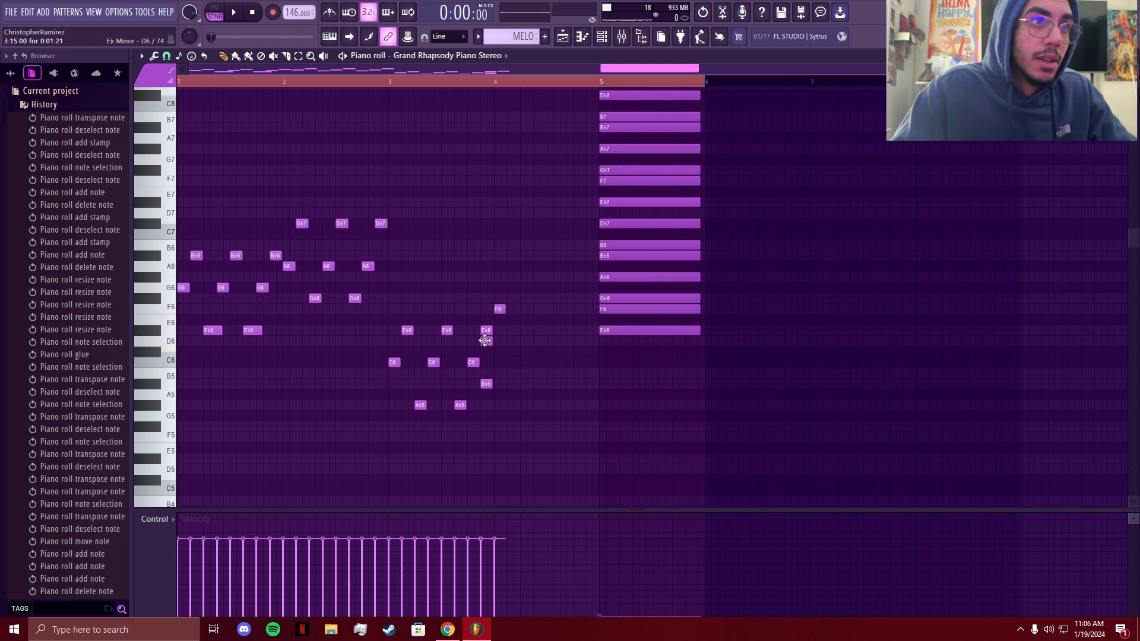
left_click_drag(485, 341, 498, 343)
left_click_drag(485, 386, 525, 385)
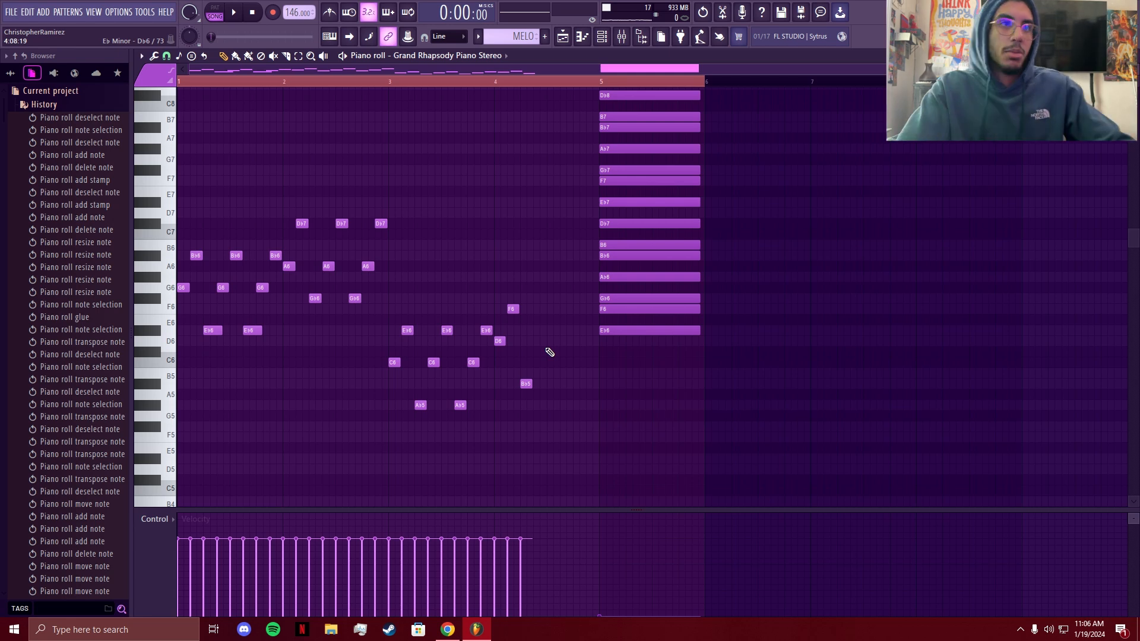
Step: Repeat the D6-F6-Bb5 pattern twice more across bar 4, delete the extra Bb5 in bar 5, and play the melody from the start
left_click_drag(501, 299, 567, 386)
left_click_drag(536, 300, 604, 385)
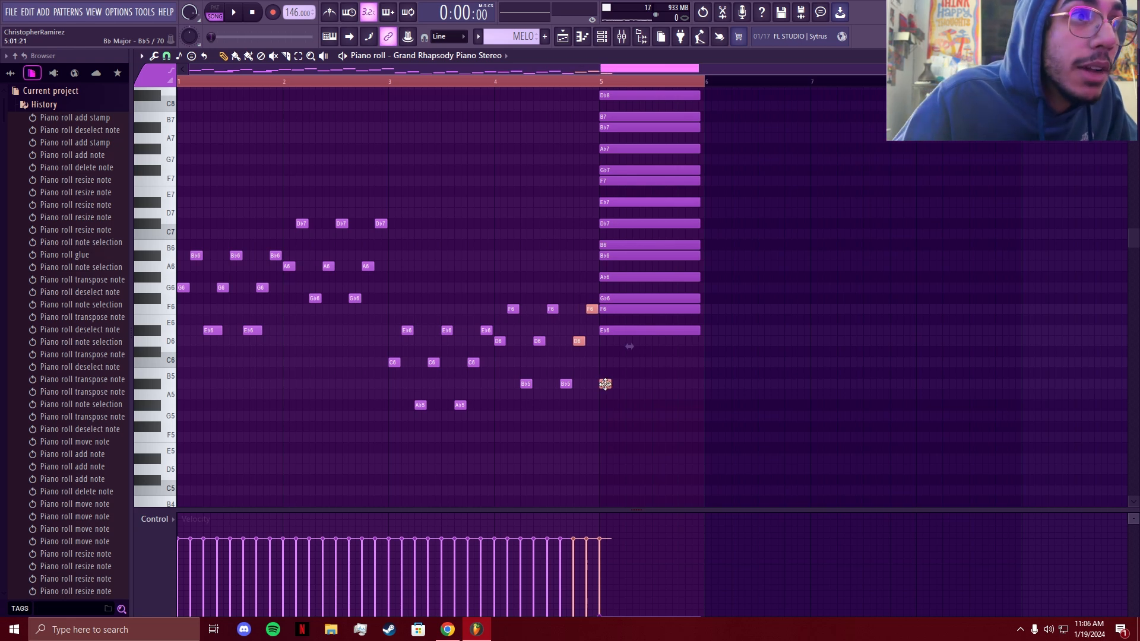
left_click(645, 397, "ctrl")
right_click(602, 385)
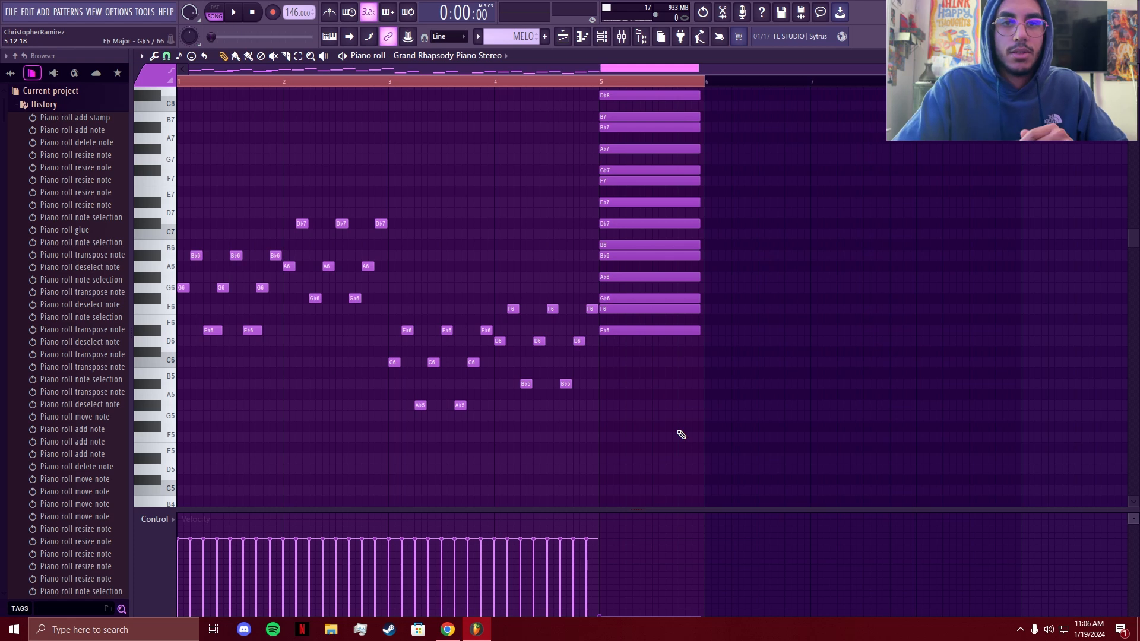
key("space")
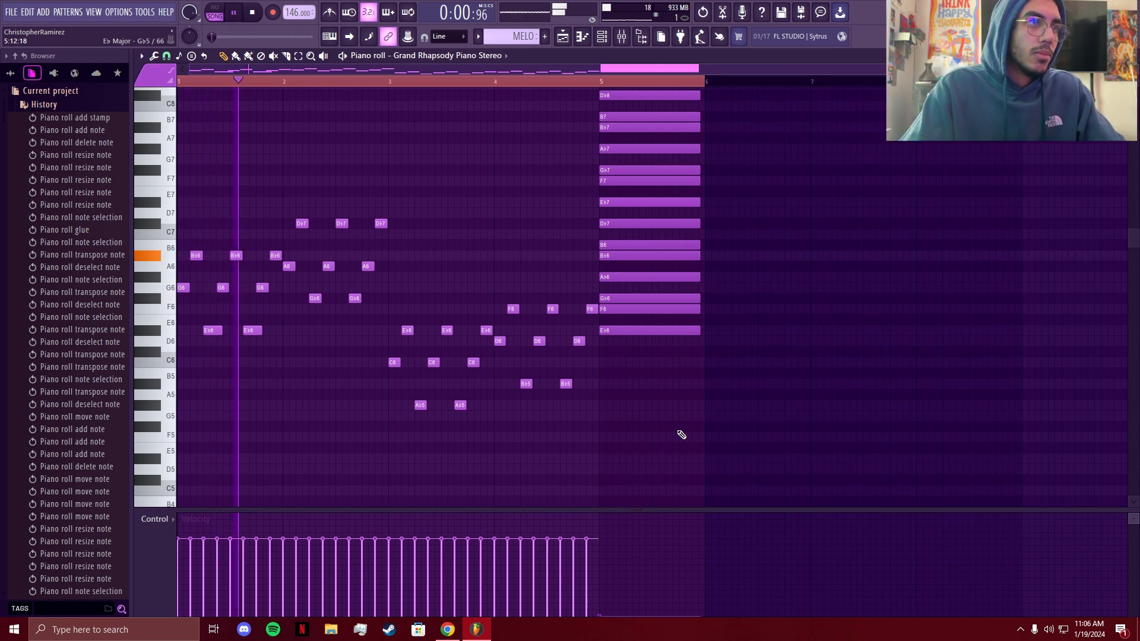